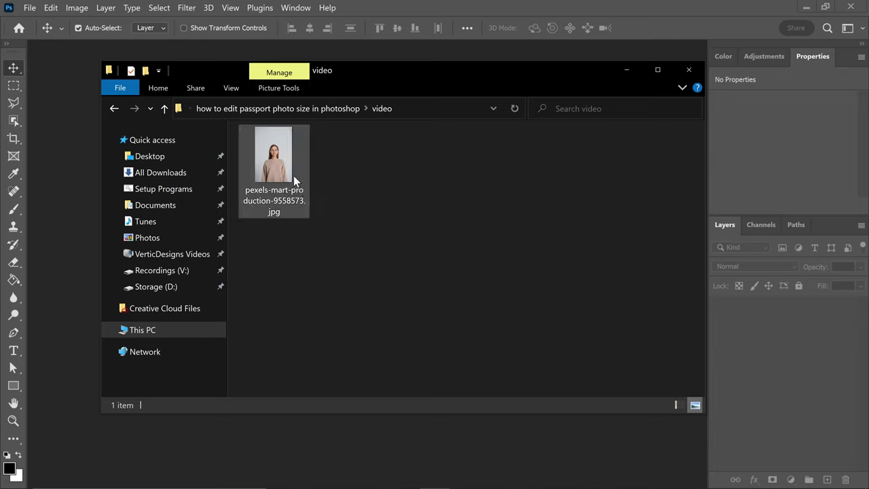
# Drag pexels-mart-production-9558573.jpg from File Explorer into Photoshop to open the portrait.
pyautogui.moveTo(275, 157); pyautogui.dragTo(309, 428)
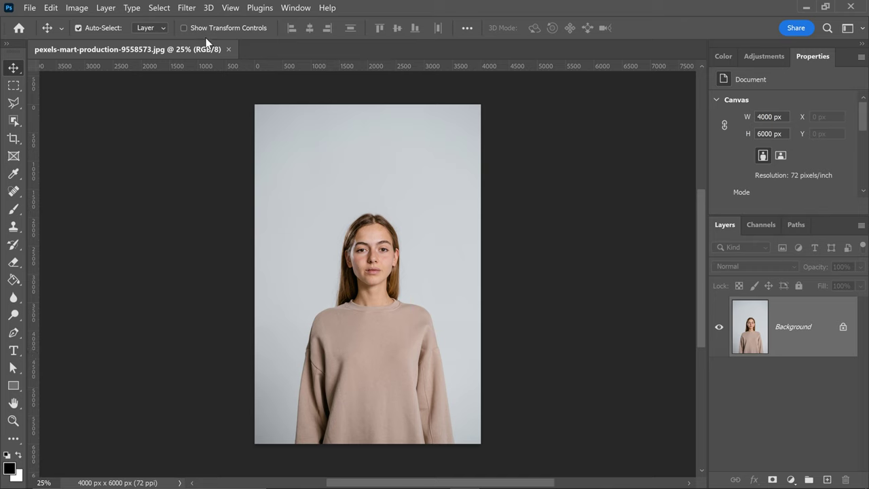
# In the Camera Raw filter, set exposure +0.35, contrast +42, lower highlights and whites, and blacks -42.
pyautogui.click(187, 7)
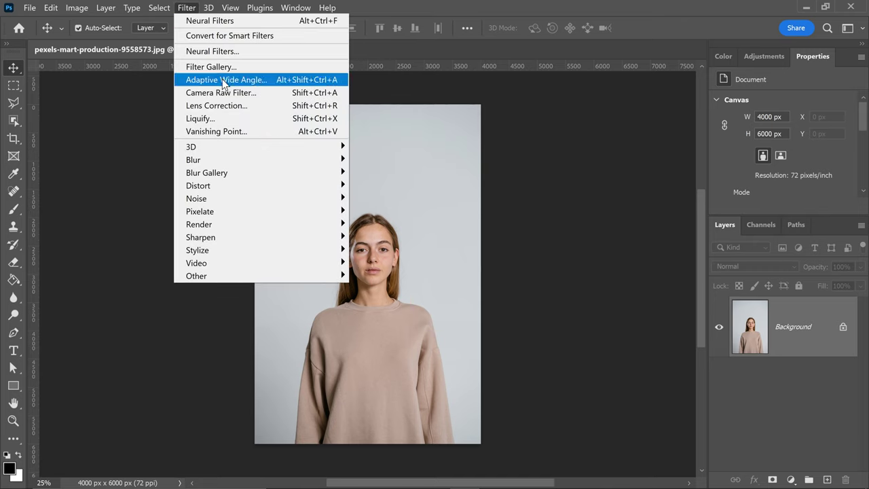
pyautogui.click(226, 93)
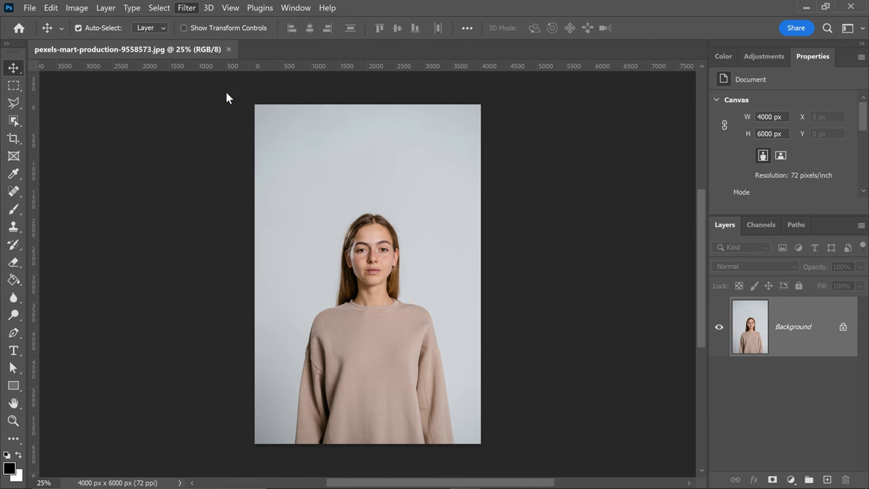
pyautogui.moveTo(333, 206); pyautogui.dragTo(404, 217)
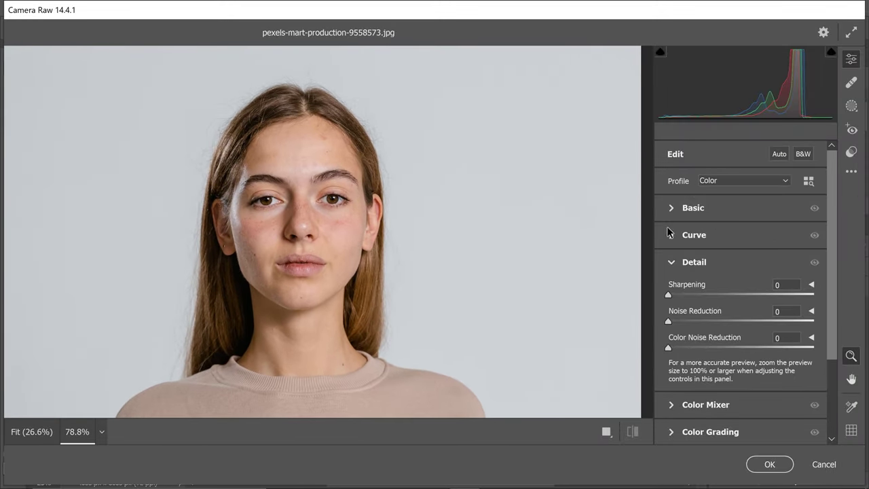
pyautogui.click(682, 208)
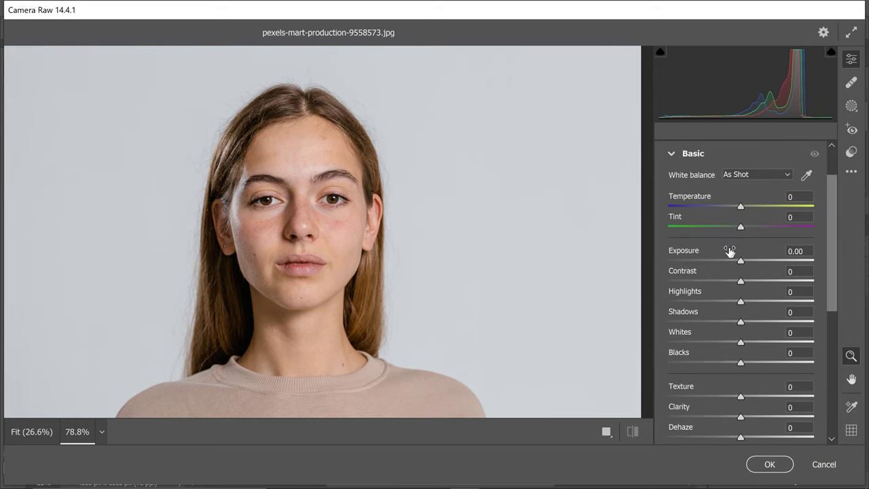
pyautogui.moveTo(740, 260)
pyautogui.mouseDown()
pyautogui.moveTo(754, 245)
pyautogui.moveTo(786, 246)
pyautogui.mouseUp()
pyautogui.moveTo(748, 270)
pyautogui.mouseDown()
pyautogui.moveTo(724, 271)
pyautogui.moveTo(760, 297)
pyautogui.moveTo(751, 321)
pyautogui.mouseUp()
pyautogui.moveTo(748, 346); pyautogui.dragTo(714, 346)
# Add light texture, clarity and a slight Dehaze amount in Camera Raw.
pyautogui.scroll(-3, 723, 336)
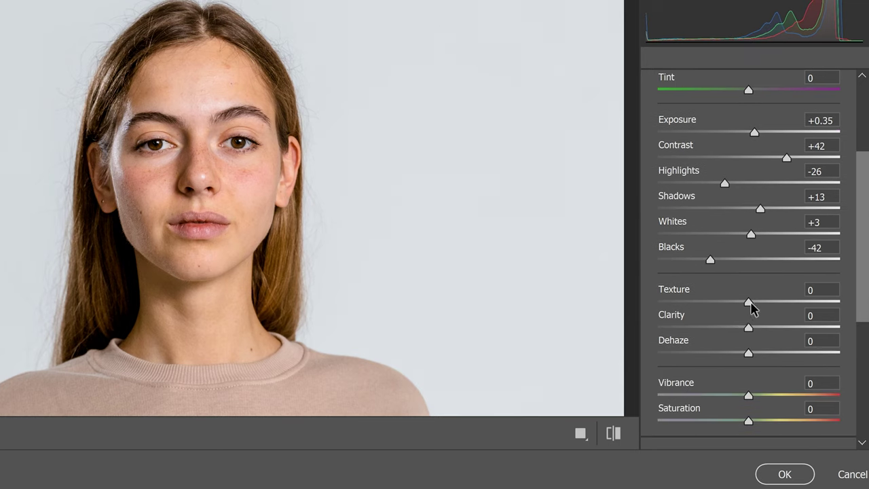
pyautogui.moveTo(750, 302); pyautogui.dragTo(762, 305)
pyautogui.moveTo(748, 327); pyautogui.dragTo(755, 327)
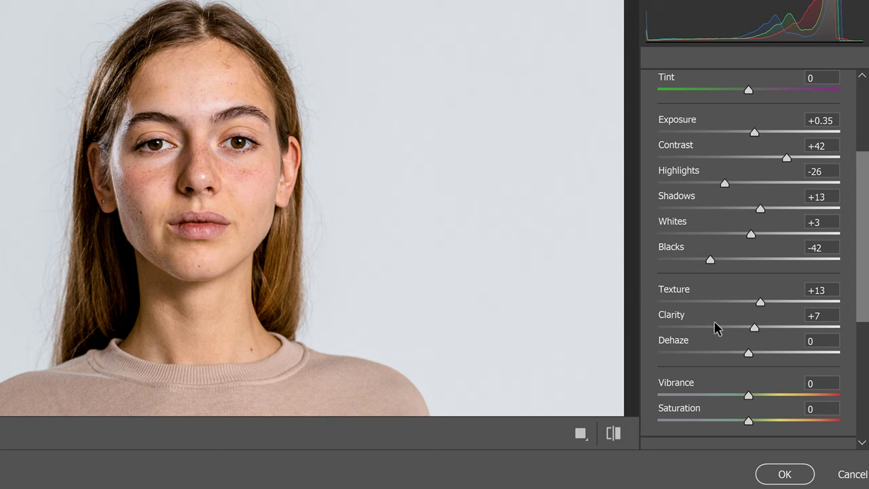
pyautogui.moveTo(749, 355)
pyautogui.mouseDown()
pyautogui.moveTo(716, 352)
pyautogui.moveTo(758, 356)
pyautogui.mouseUp()
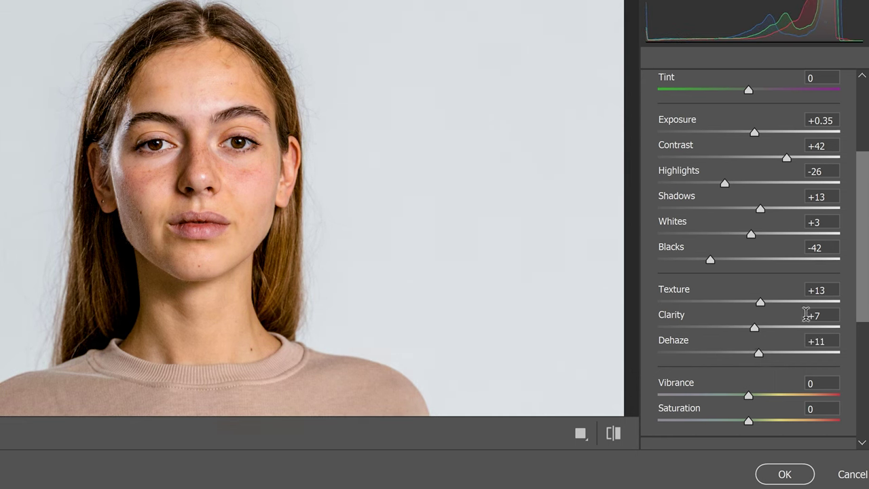
pyautogui.scroll(-2, 862, 244)
pyautogui.scroll(-1, 868, 236)
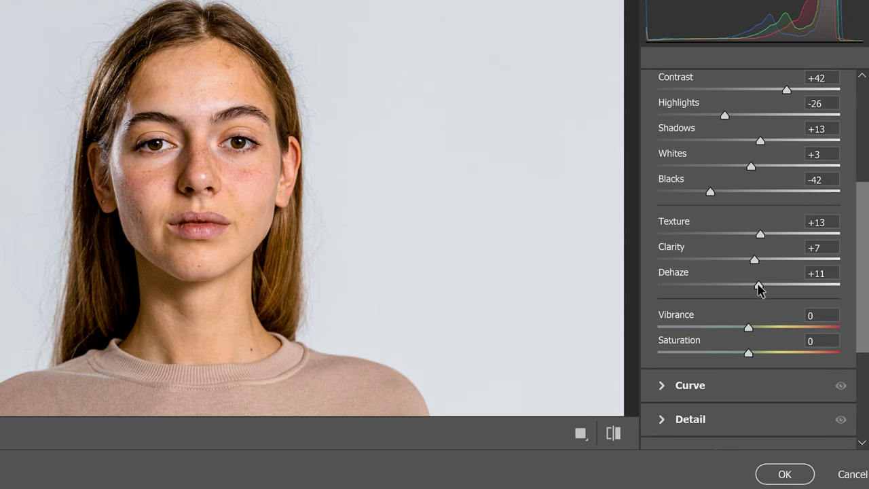
# Set Vibrance 7, Saturation 10 and Sharpening amount 2.
pyautogui.click(816, 313)
pyautogui.write('7')
pyautogui.press('Tab')
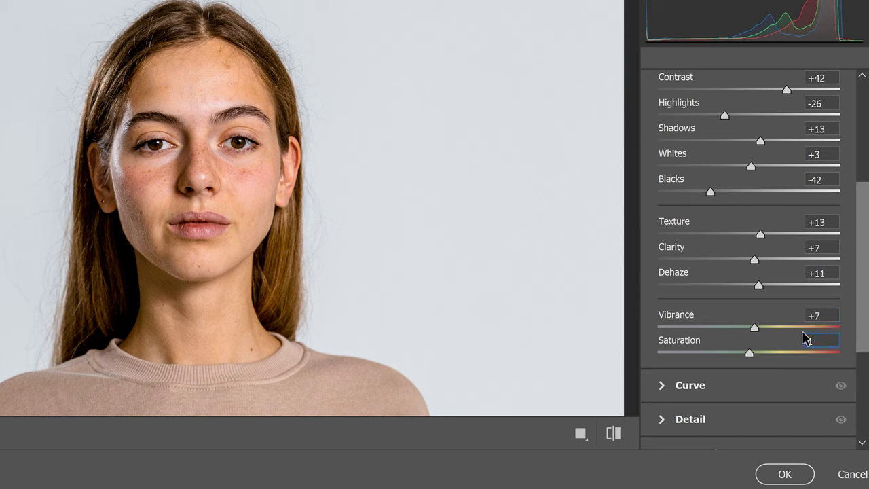
pyautogui.write('10')
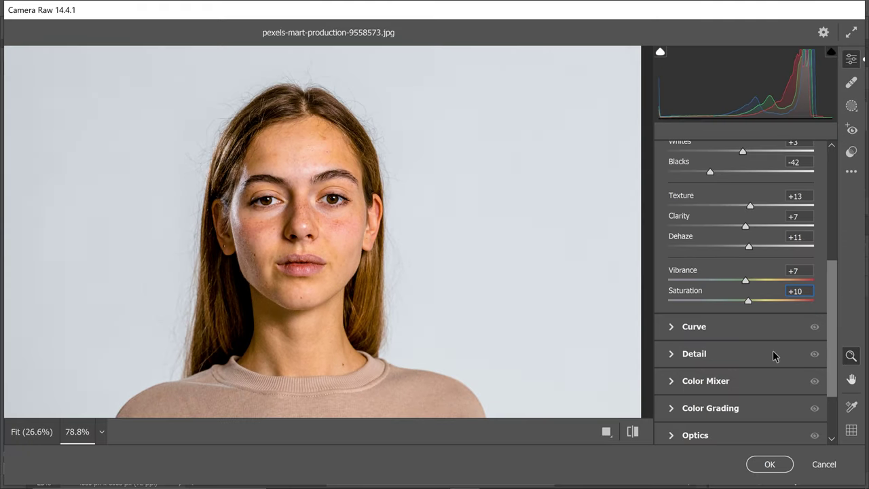
pyautogui.click(674, 353)
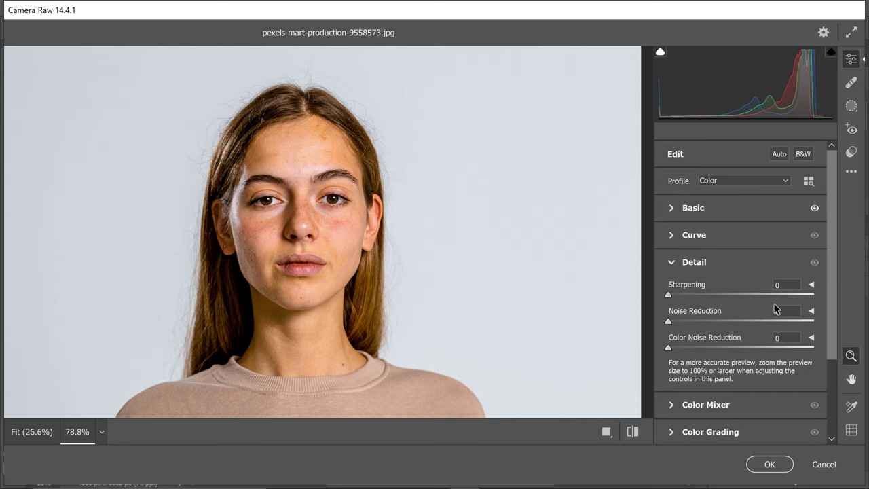
pyautogui.click(775, 281)
pyautogui.write('2')
# Apply the Camera Raw edits, then select the woman with the Object Selection Tool.
pyautogui.click(769, 464)
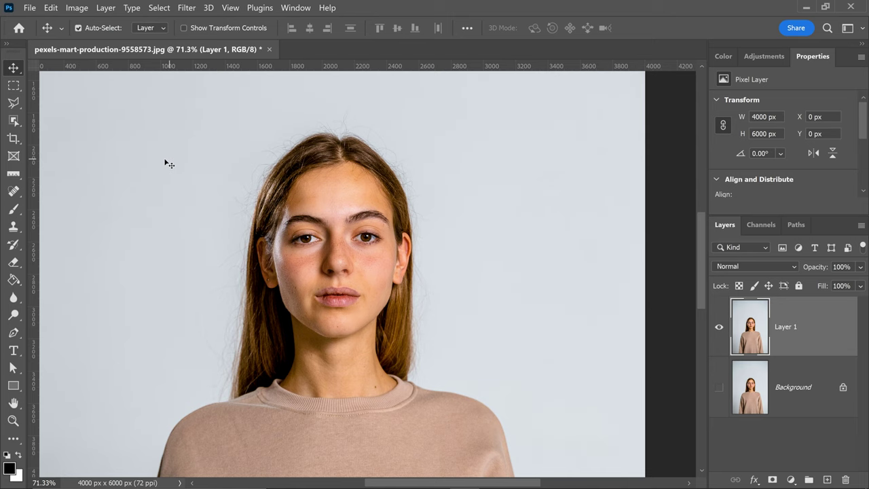
pyautogui.click(14, 121)
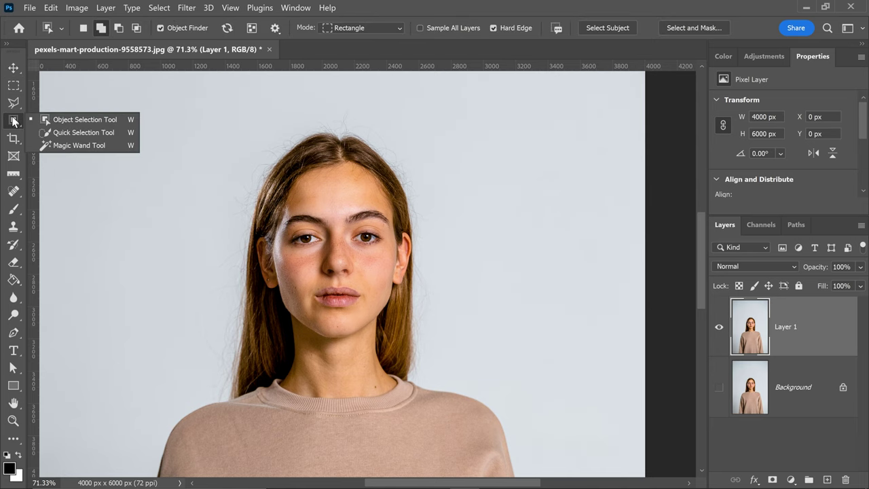
pyautogui.click(53, 119)
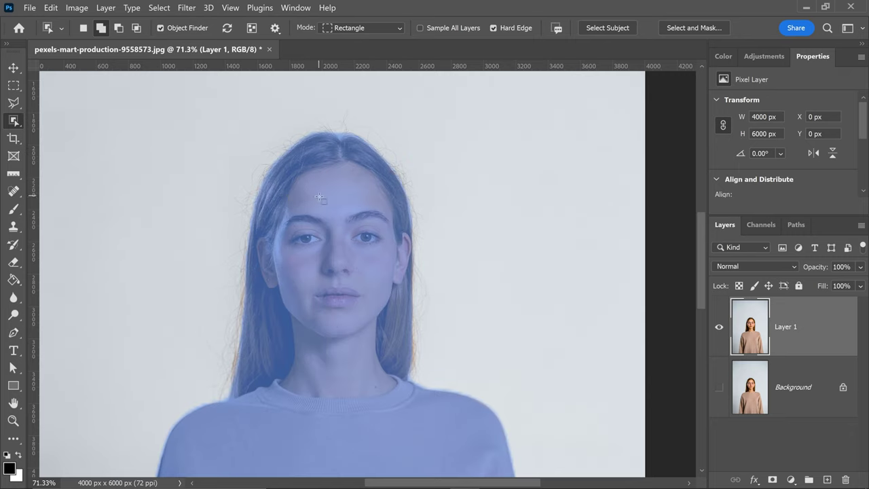
pyautogui.click(360, 205)
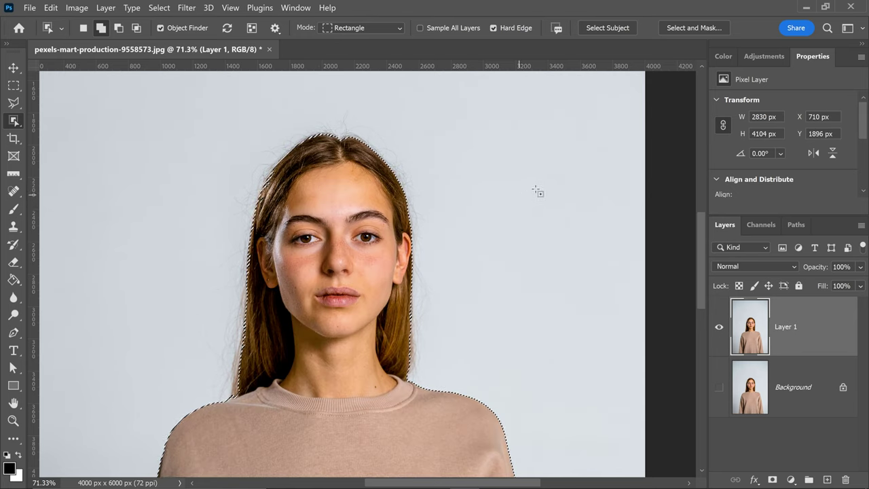
# In Select and Mask, brush the left and right hair edges with the Refine Edge Brush.
pyautogui.click(684, 30)
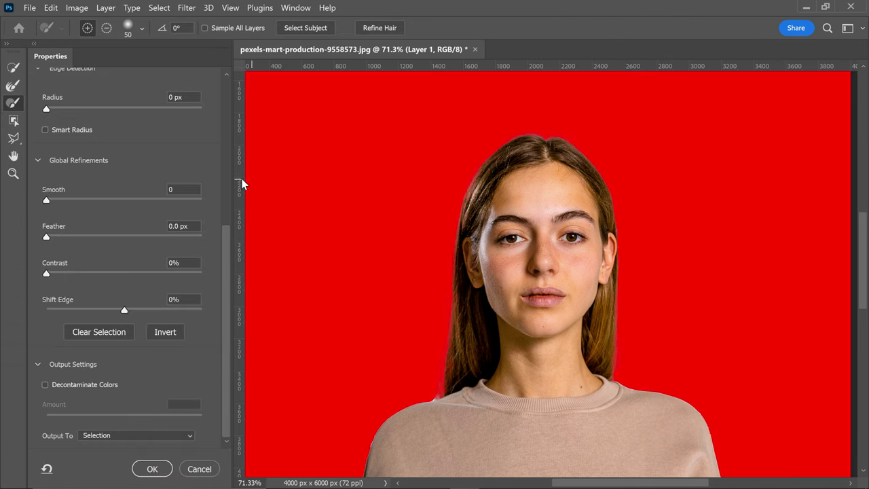
pyautogui.click(20, 88)
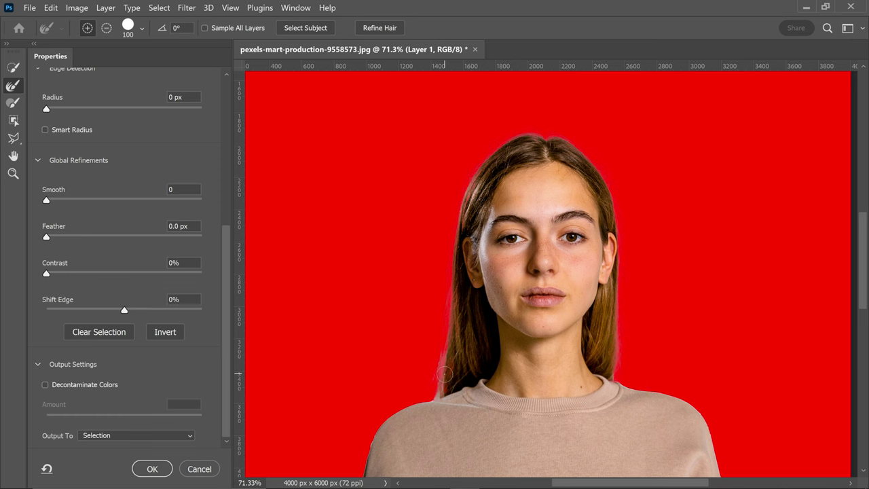
pyautogui.press('k')
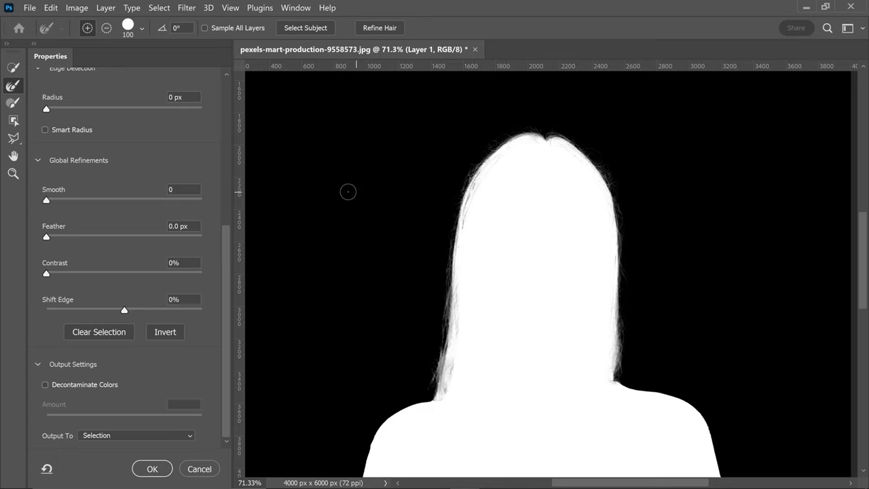
pyautogui.click(14, 103)
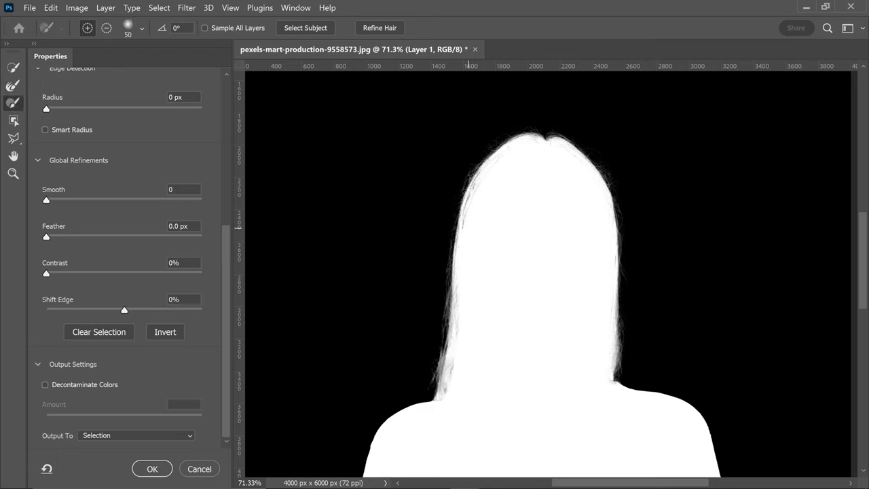
pyautogui.moveTo(464, 235); pyautogui.dragTo(467, 198)
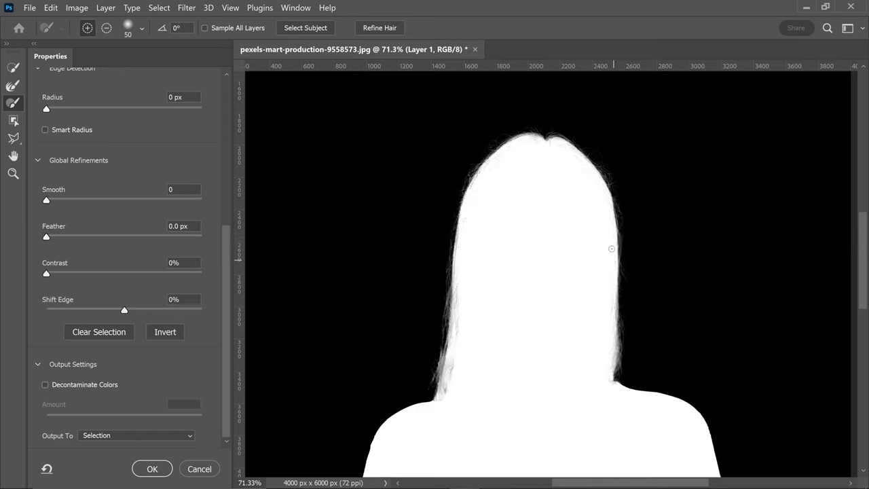
pyautogui.moveTo(612, 248); pyautogui.dragTo(610, 351)
pyautogui.moveTo(459, 315); pyautogui.dragTo(437, 404)
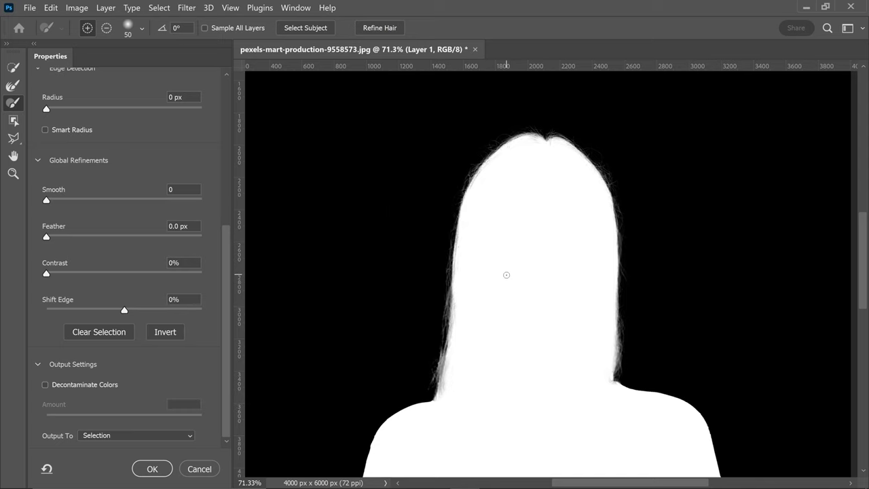
pyautogui.press('v')
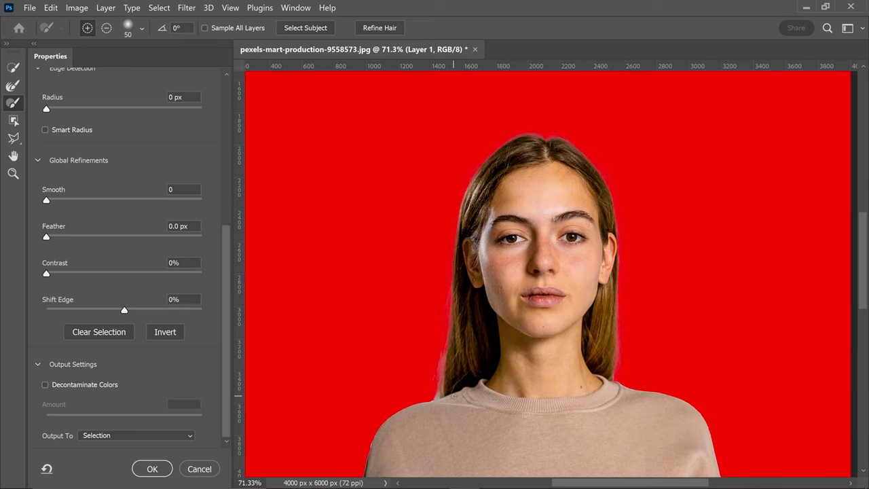
# Enable Decontaminate Colors and output to a new layer with layer mask.
pyautogui.scroll(2, 228, 256)
pyautogui.scroll(-1, 224, 222)
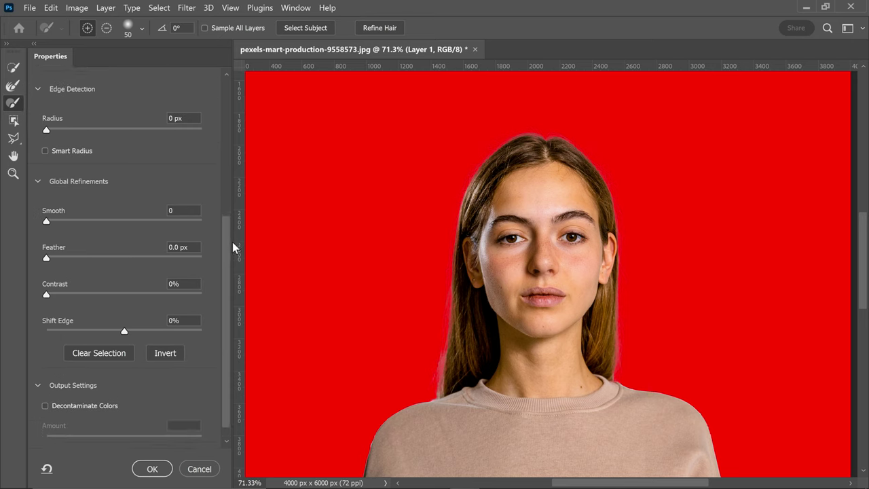
pyautogui.scroll(-1, 233, 242)
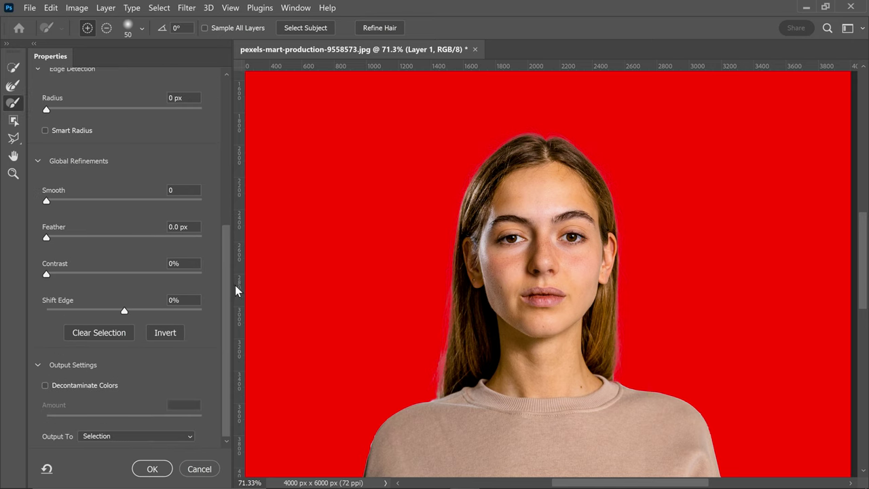
pyautogui.click(46, 385)
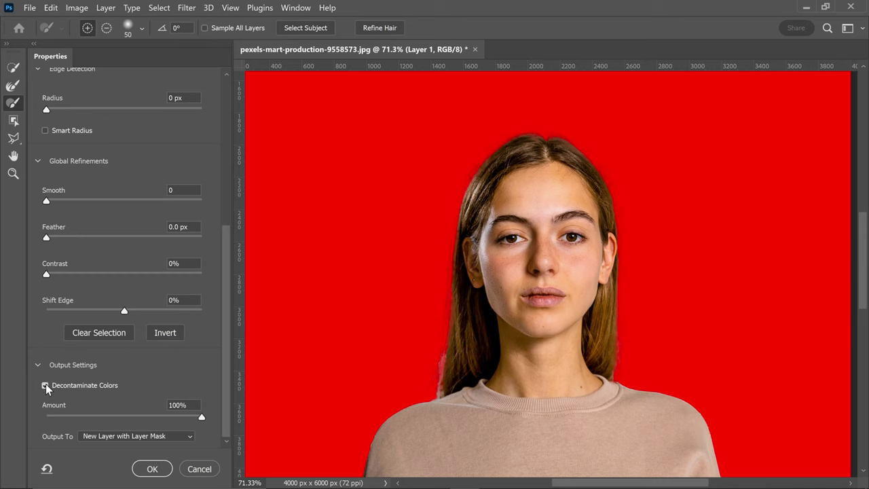
pyautogui.click(109, 439)
pyautogui.click(103, 455)
pyautogui.click(163, 469)
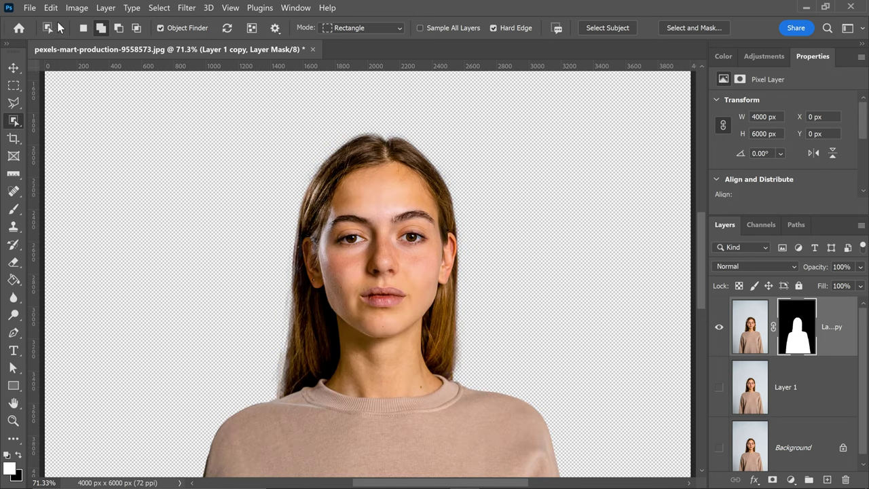
# Create a new transparent document of 35 × 45 millimetres at 300 pixels/inch.
pyautogui.click(30, 7)
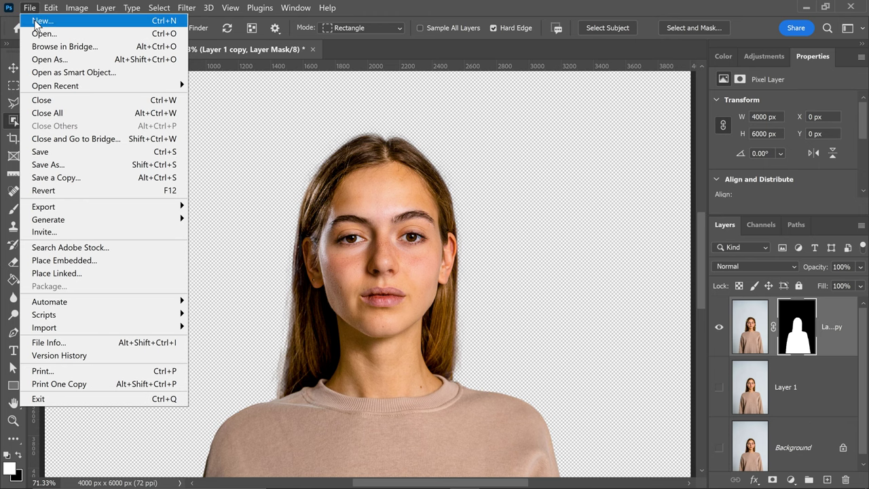
pyautogui.click(37, 21)
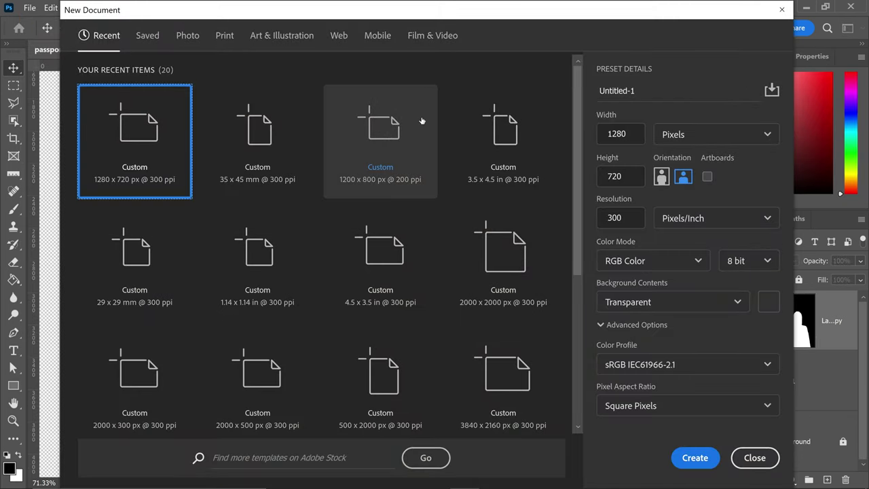
pyautogui.click(671, 134)
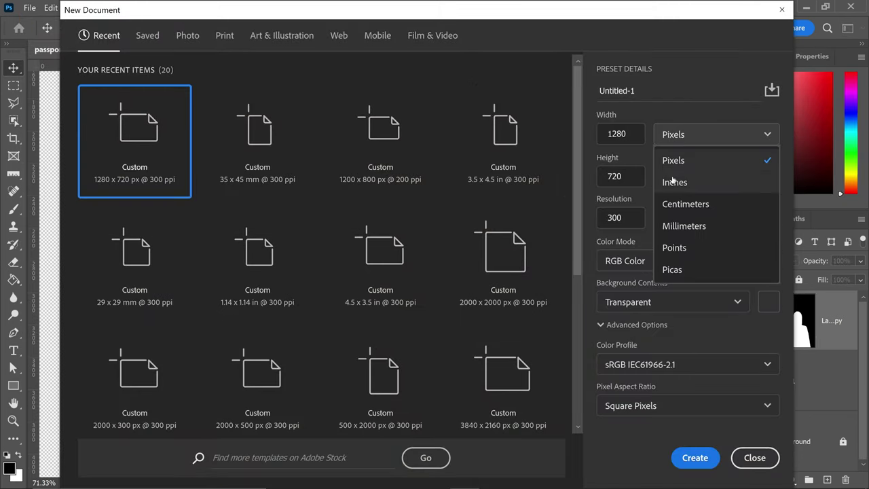
pyautogui.click(679, 226)
pyautogui.hotkey('shift', 'Tab')
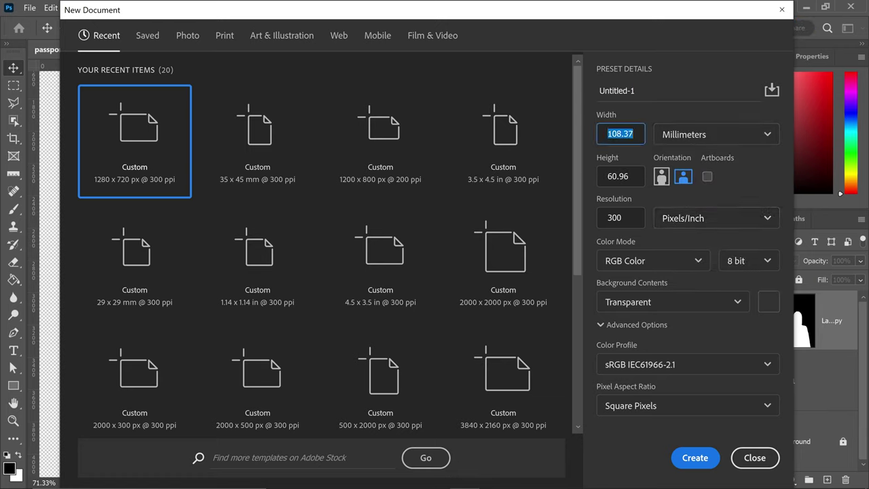
pyautogui.write('35')
pyautogui.press('Tab')
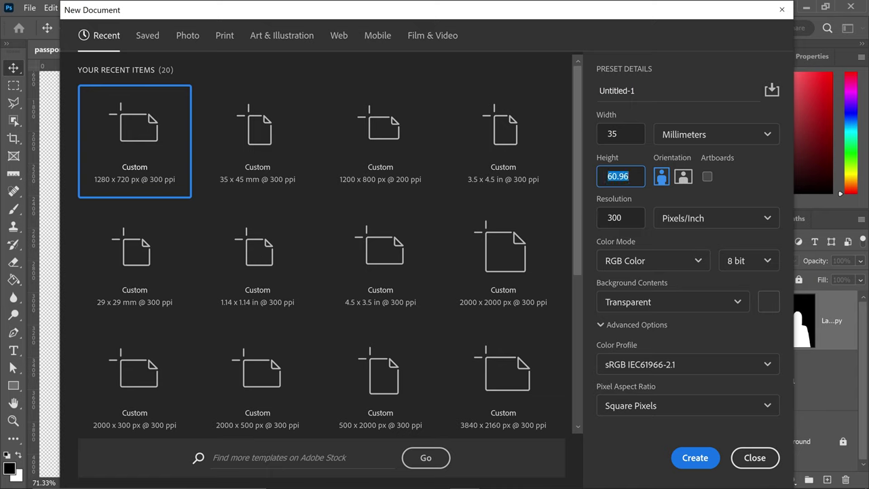
pyautogui.write('45')
pyautogui.press('Tab')
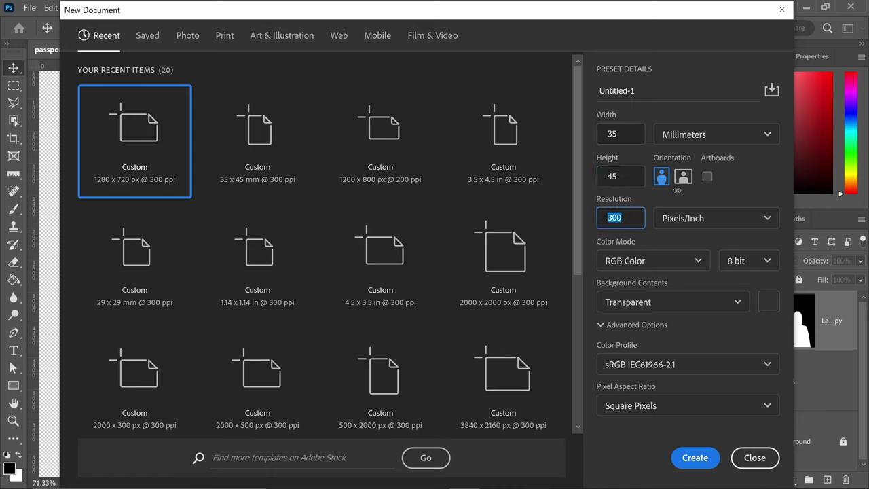
pyautogui.click(684, 218)
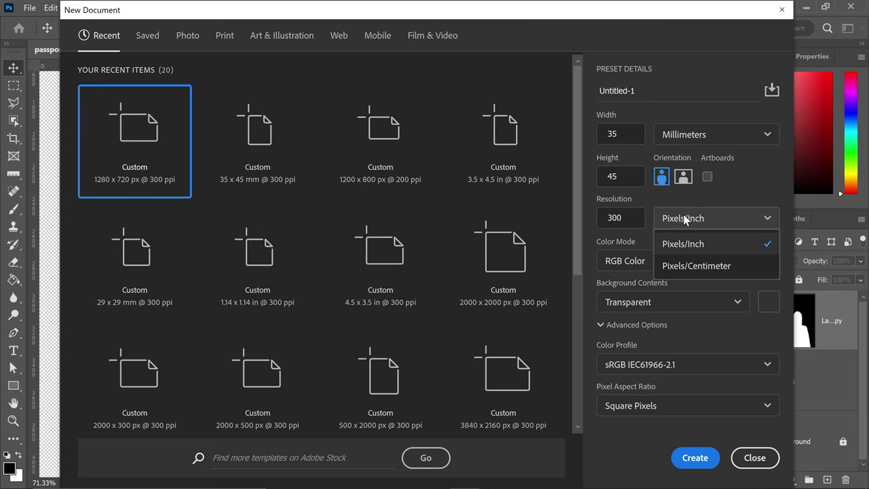
pyautogui.click(692, 244)
pyautogui.click(693, 457)
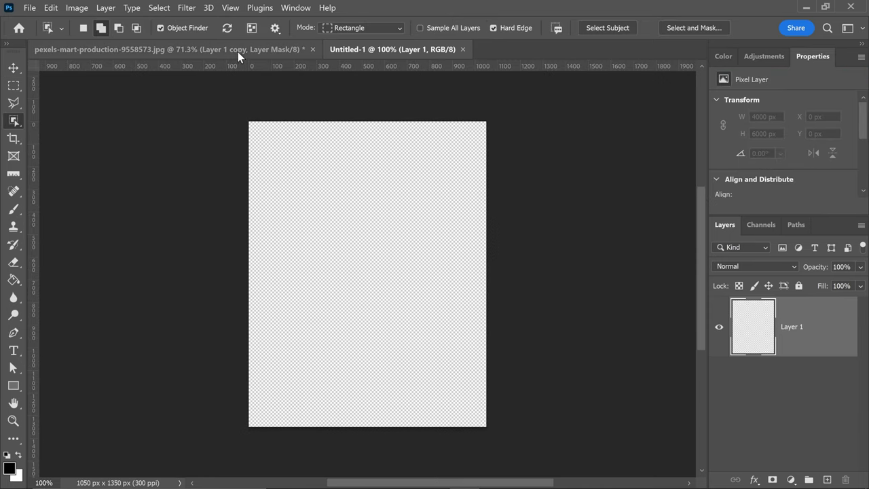
# Move the masked portrait layer into the new Untitled-1 document.
pyautogui.click(238, 50)
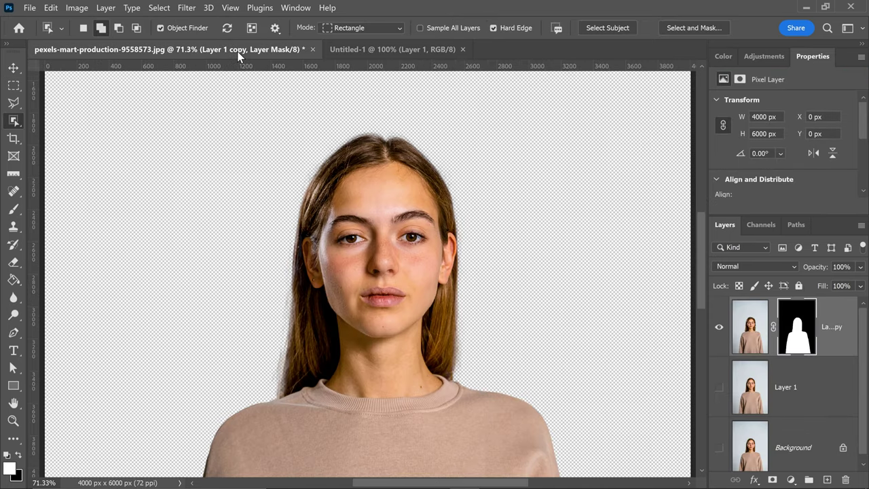
pyautogui.click(13, 67)
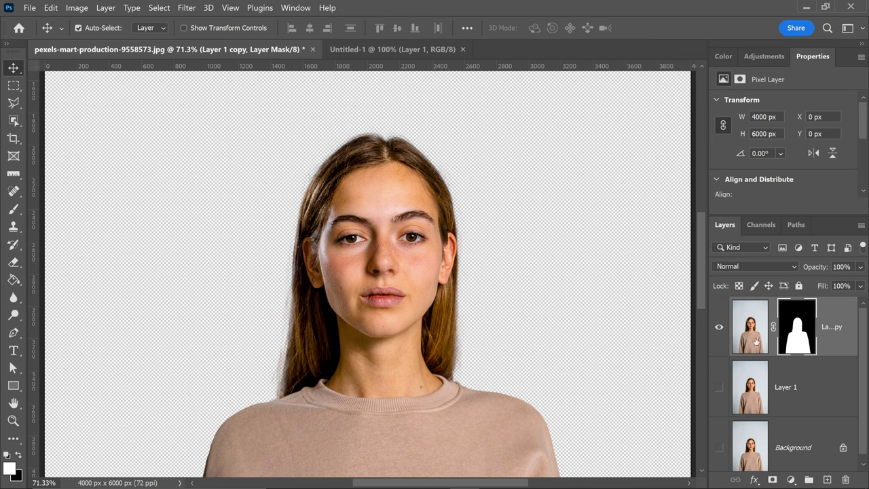
pyautogui.click(750, 336)
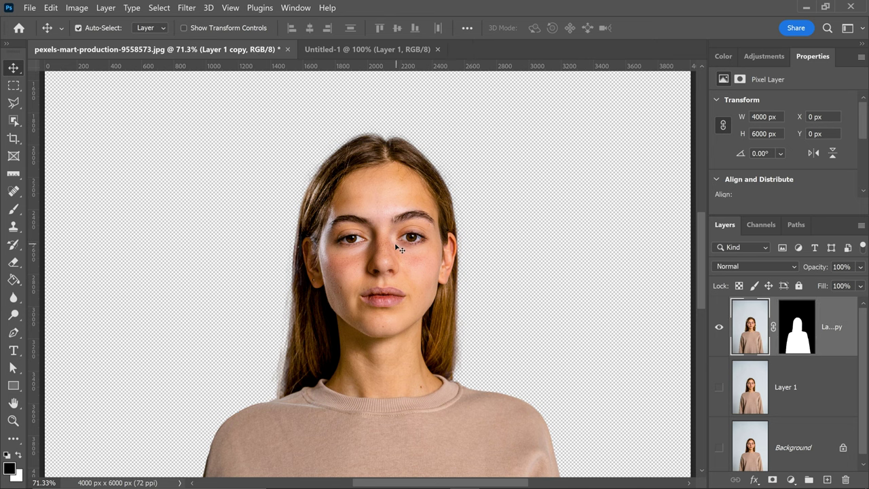
pyautogui.moveTo(400, 248); pyautogui.dragTo(375, 62)
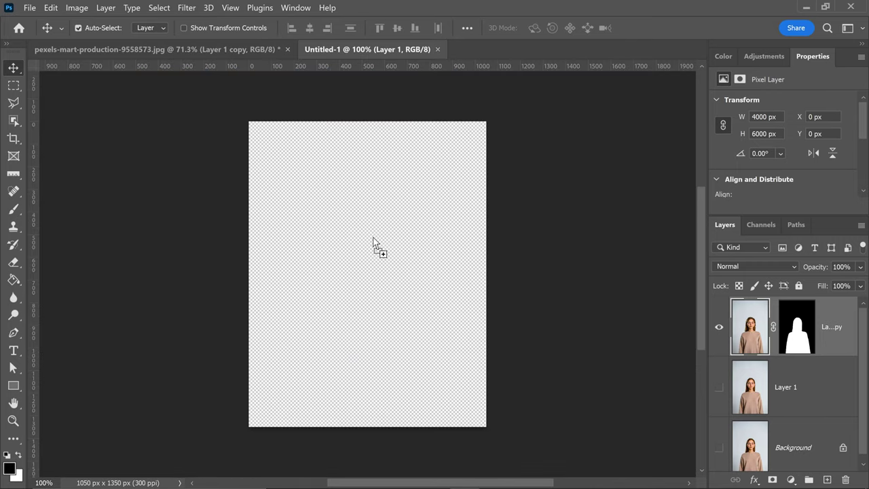
pyautogui.moveTo(376, 62); pyautogui.dragTo(378, 242)
pyautogui.moveTo(416, 161); pyautogui.dragTo(381, 215)
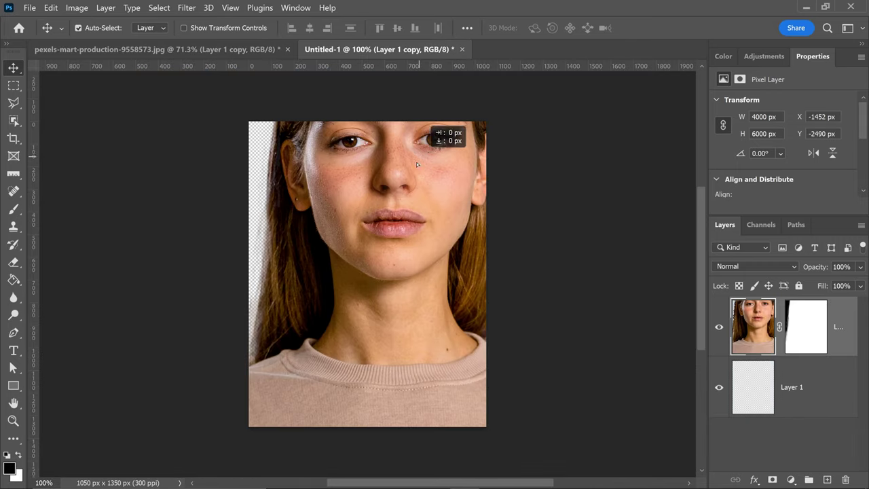
pyautogui.moveTo(454, 159); pyautogui.dragTo(454, 220)
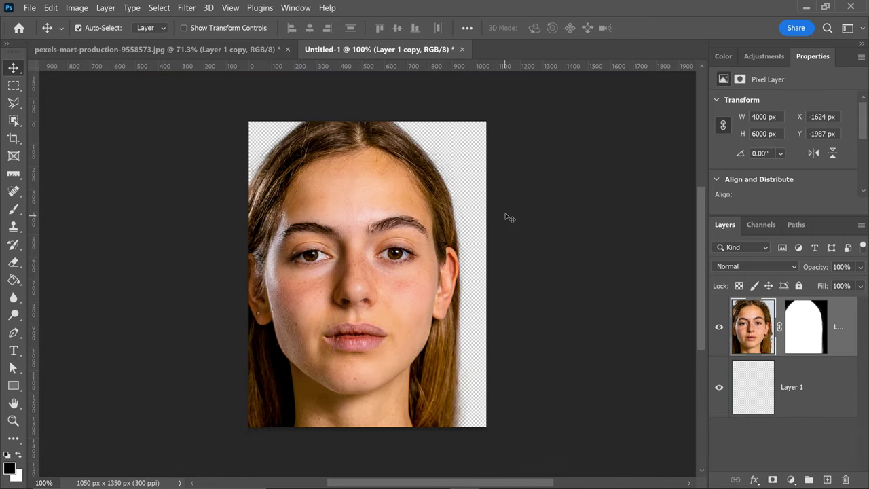
# Scale the portrait to about 77% and centre it so the head fills the frame.
pyautogui.hotkey('ctrl', 't')
pyautogui.moveTo(436, 187); pyautogui.dragTo(324, 244)
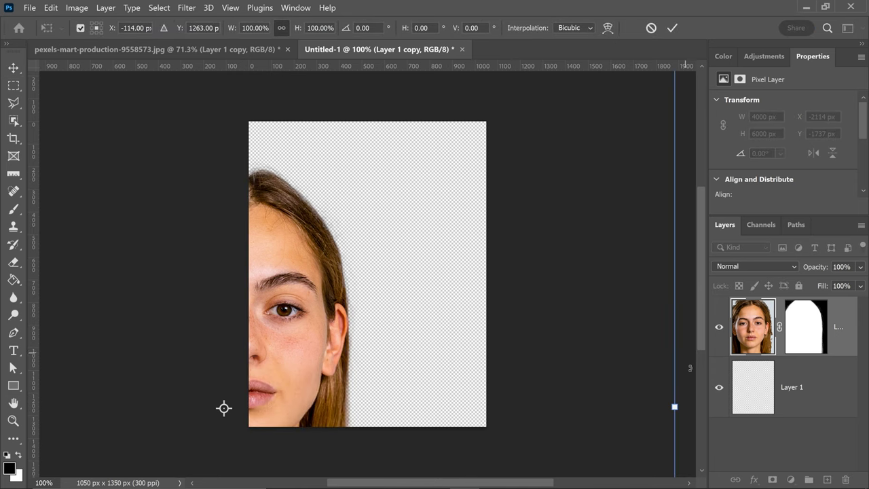
pyautogui.moveTo(675, 405); pyautogui.dragTo(466, 407)
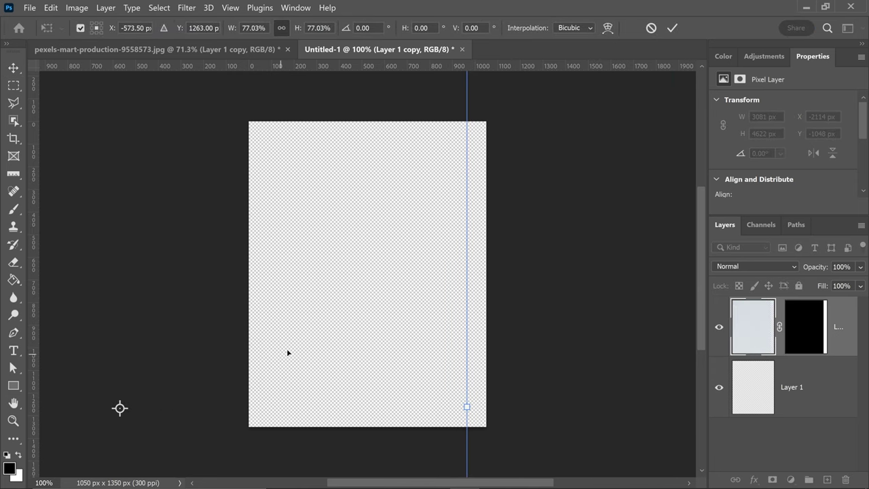
pyautogui.moveTo(287, 351); pyautogui.dragTo(513, 265)
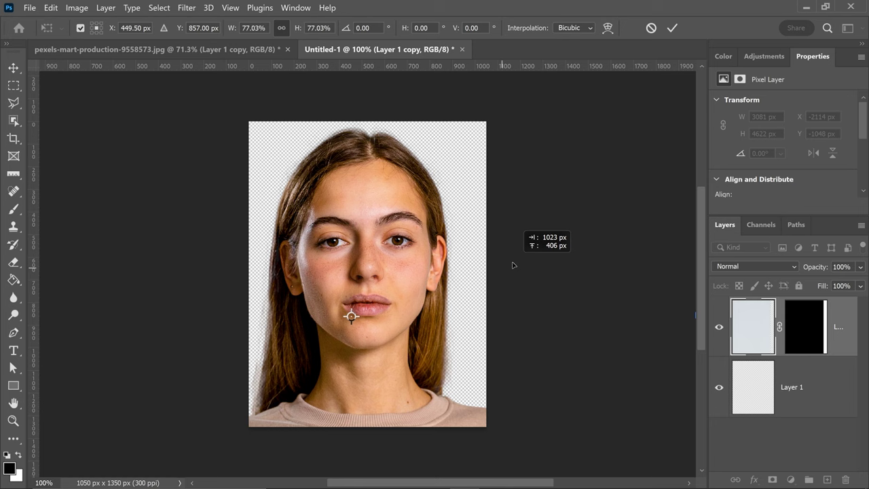
pyautogui.moveTo(390, 264); pyautogui.dragTo(421, 277)
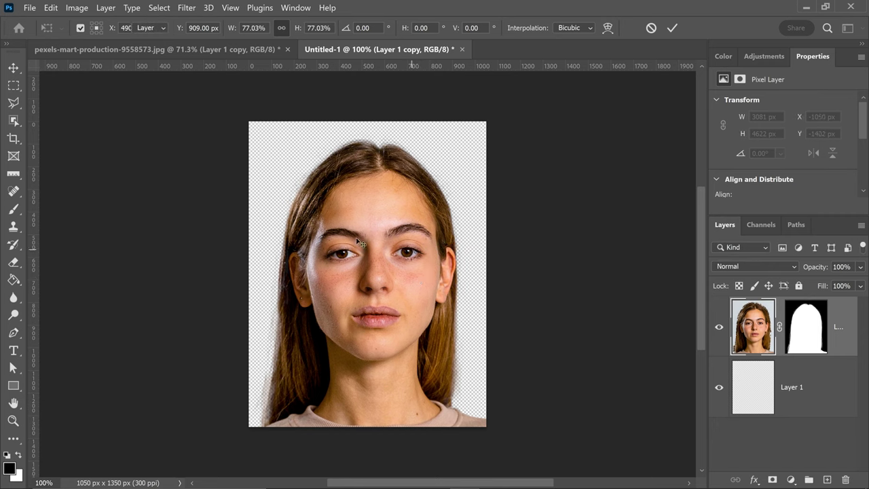
pyautogui.press('Return')
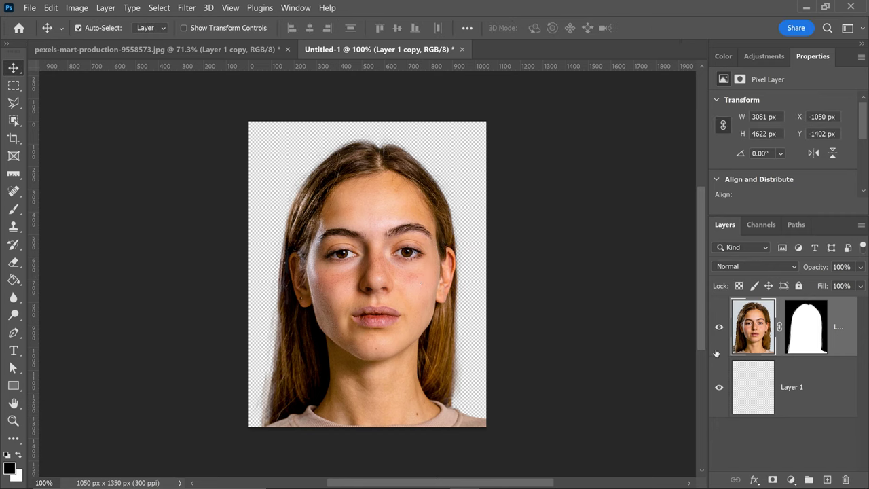
# Add a Solid Color fill layer of #ffffff beneath the portrait.
pyautogui.click(799, 378)
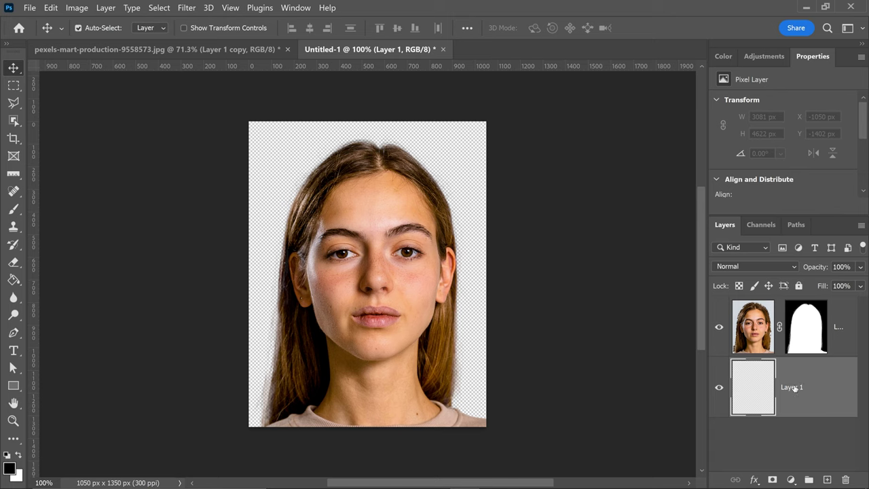
pyautogui.click(791, 479)
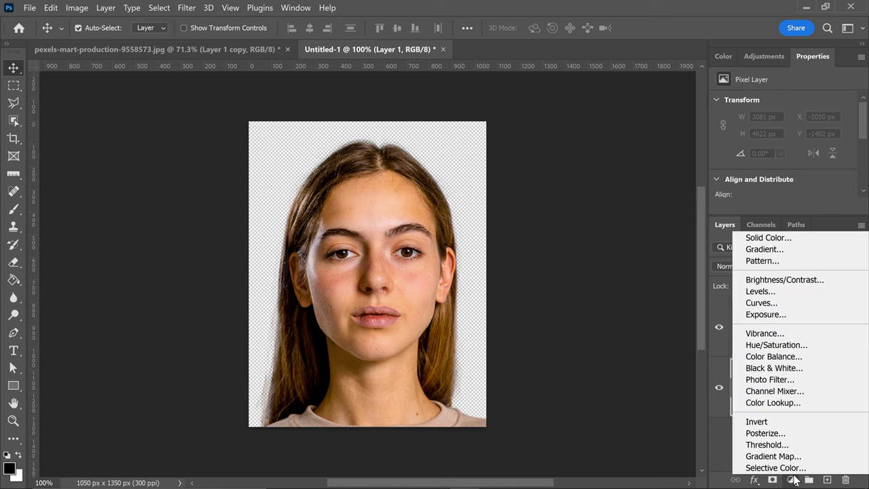
pyautogui.click(760, 243)
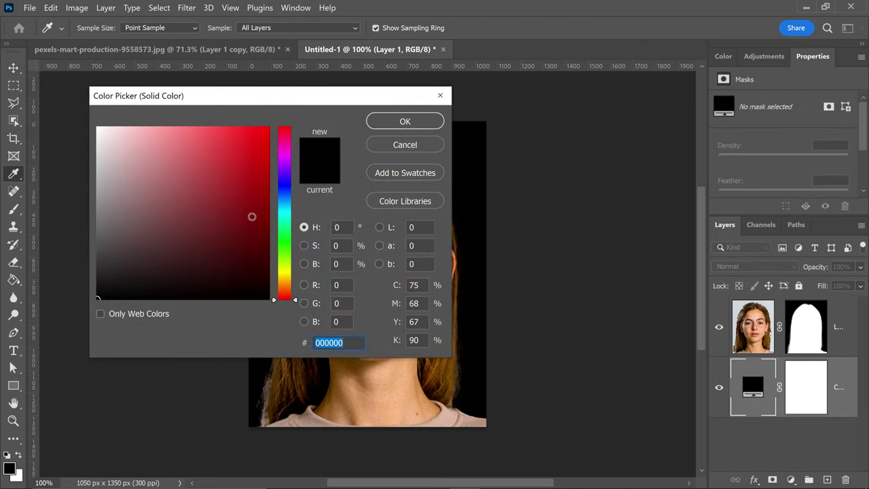
pyautogui.moveTo(250, 215); pyautogui.dragTo(167, 169)
pyautogui.write('ffffff')
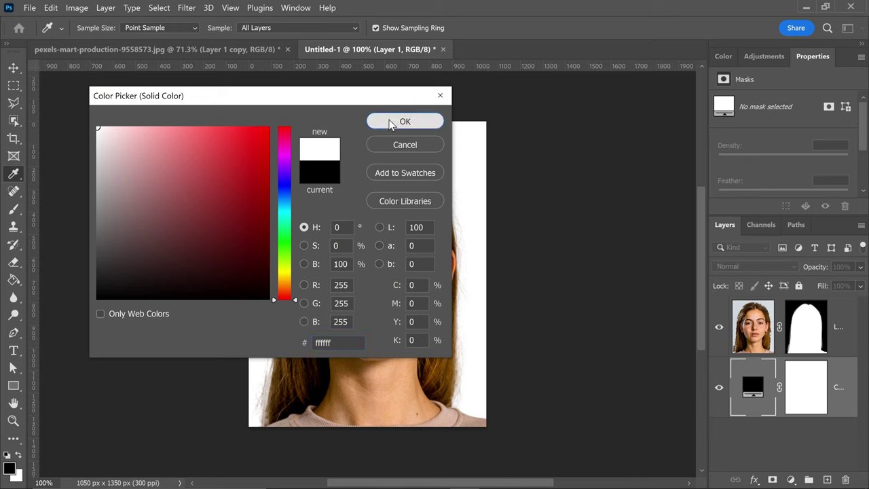
pyautogui.click(390, 122)
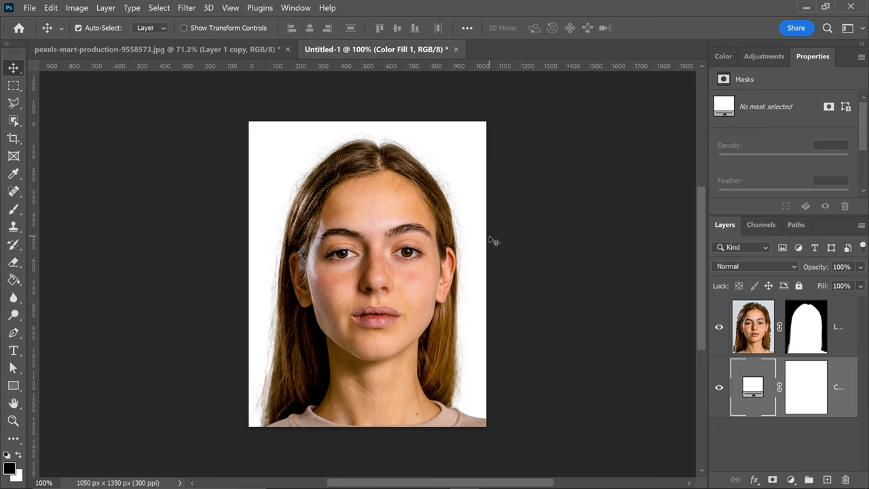
# Save a copy to the computer as photo.png with the default PNG options.
pyautogui.hotkey('ctrl', 's')
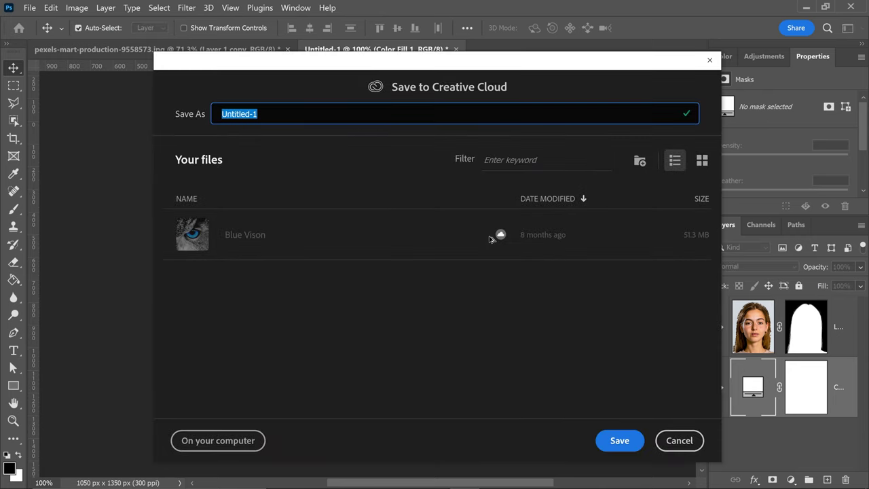
pyautogui.click(241, 439)
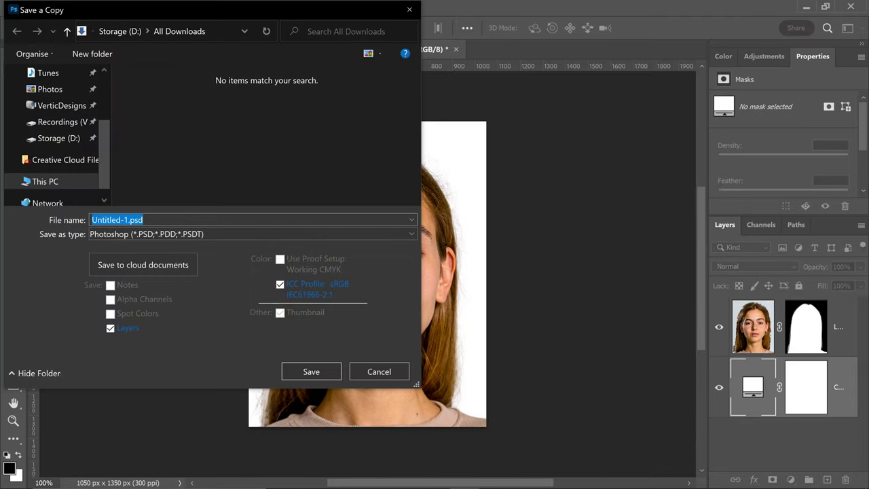
pyautogui.press('End')
pyautogui.hotkey('shift', 'Home')
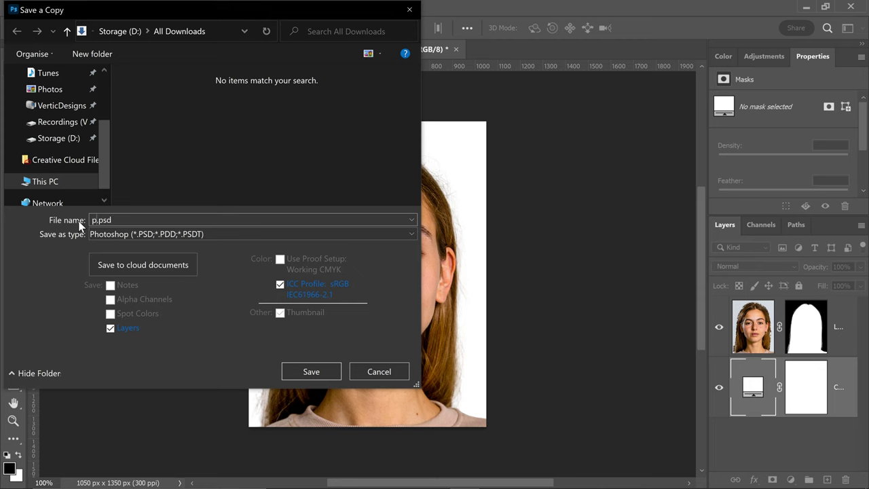
pyautogui.write('photo')
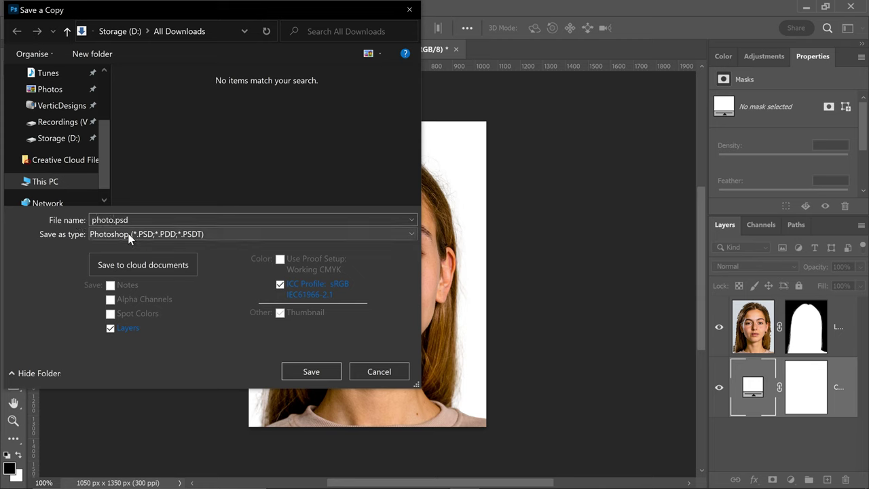
pyautogui.click(123, 234)
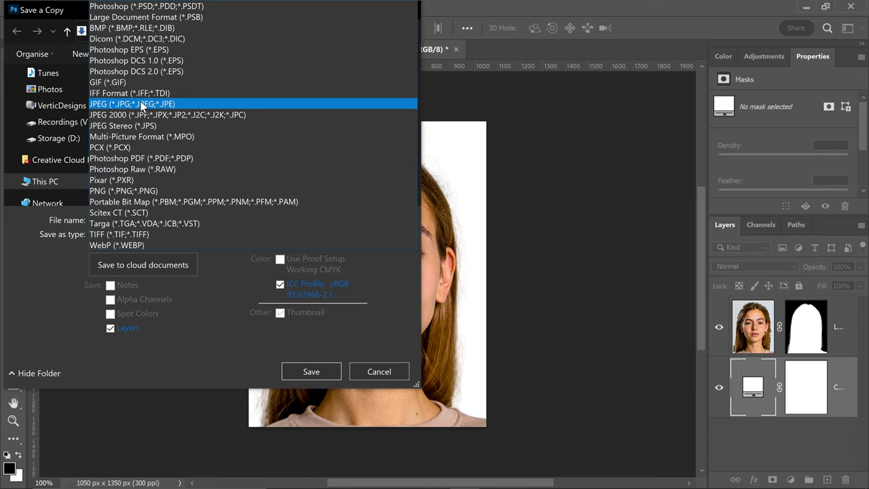
pyautogui.click(158, 192)
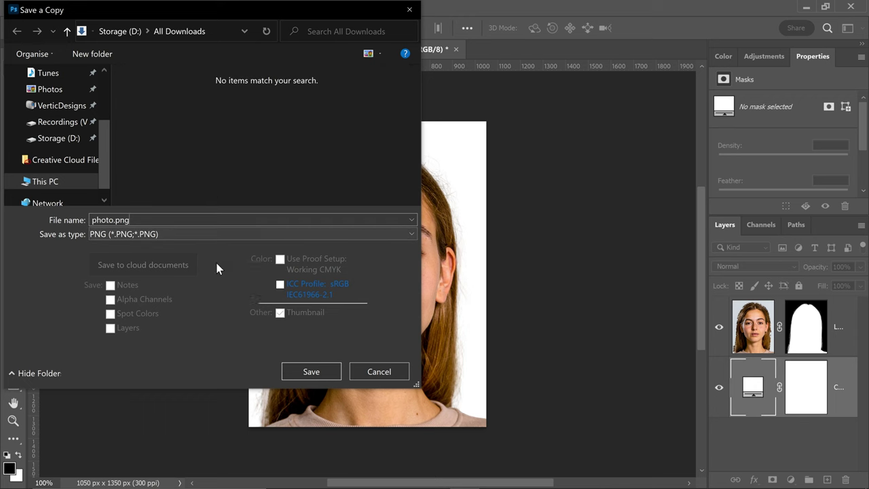
pyautogui.click(309, 372)
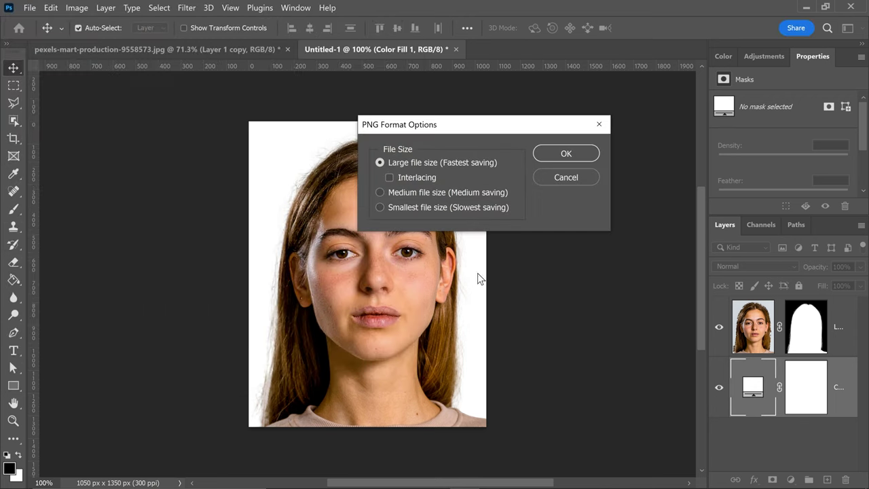
pyautogui.click(579, 154)
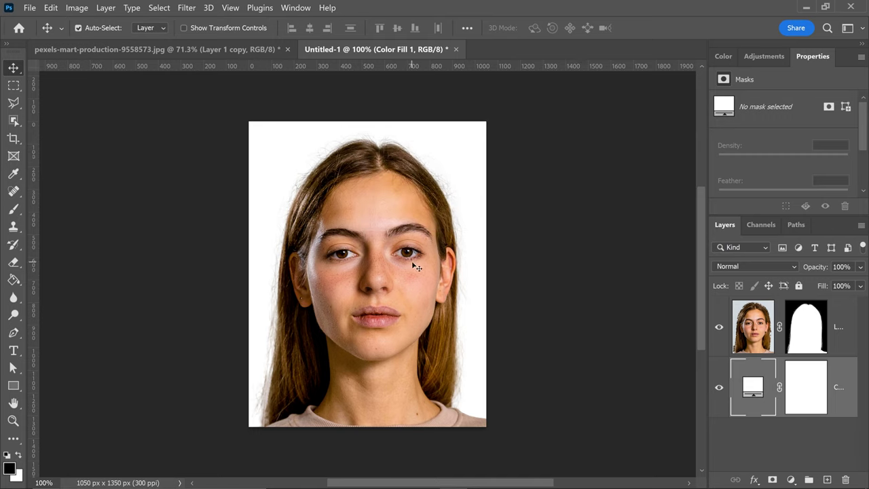
# Draw a rectangle covering the whole passport photo.
pyautogui.click(19, 385)
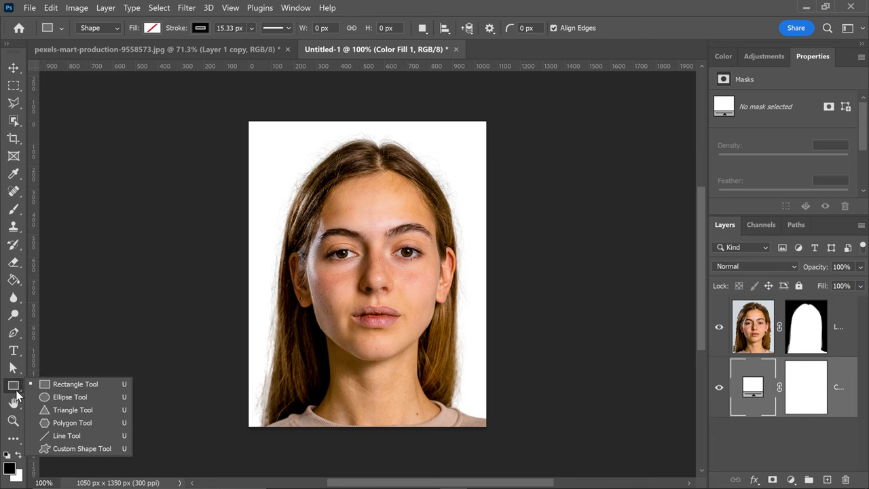
pyautogui.click(49, 385)
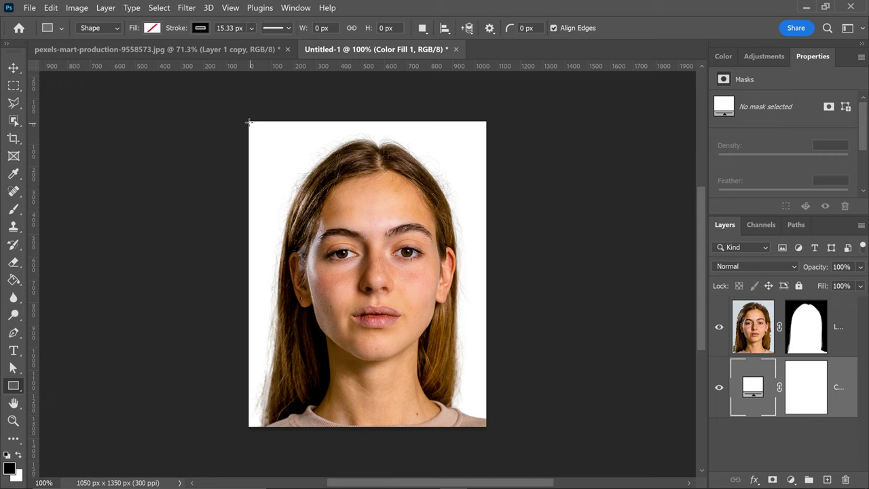
pyautogui.moveTo(248, 121)
pyautogui.mouseDown()
pyautogui.moveTo(368, 210)
pyautogui.moveTo(423, 283)
pyautogui.moveTo(482, 423)
pyautogui.mouseUp()
pyautogui.moveTo(483, 121); pyautogui.dragTo(487, 121)
pyautogui.moveTo(245, 426); pyautogui.dragTo(250, 422)
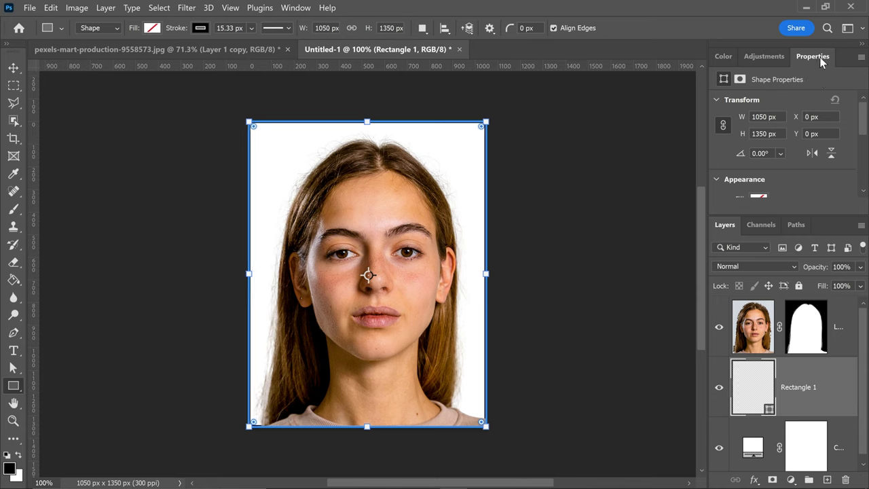
pyautogui.moveTo(864, 112); pyautogui.dragTo(864, 134)
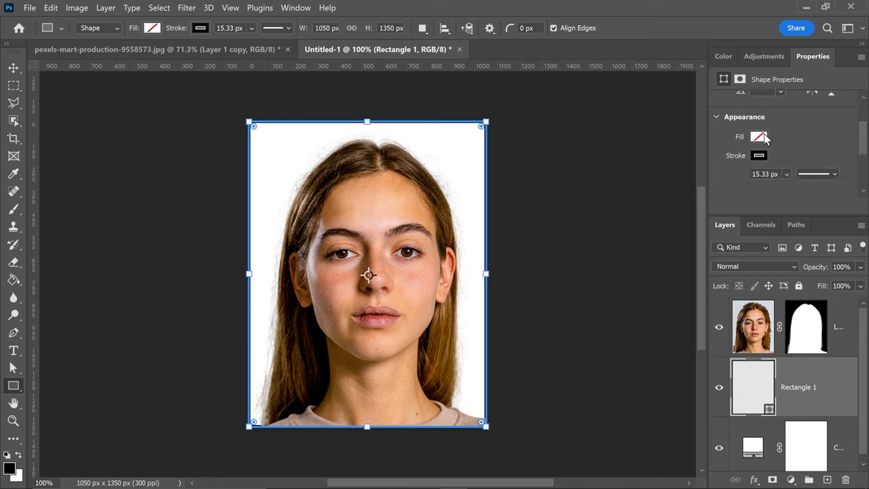
# Give the rectangle no fill and a thick white stroke, and stack its layer above the photo.
pyautogui.click(761, 137)
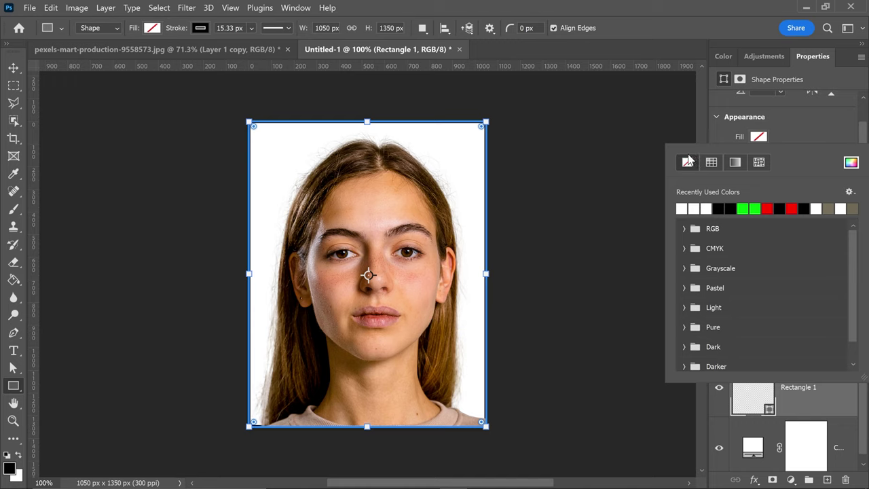
pyautogui.click(774, 136)
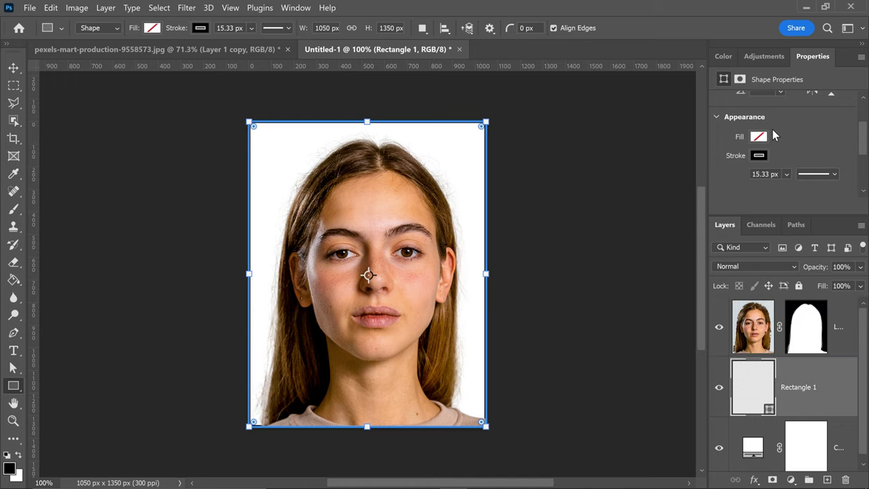
pyautogui.click(759, 156)
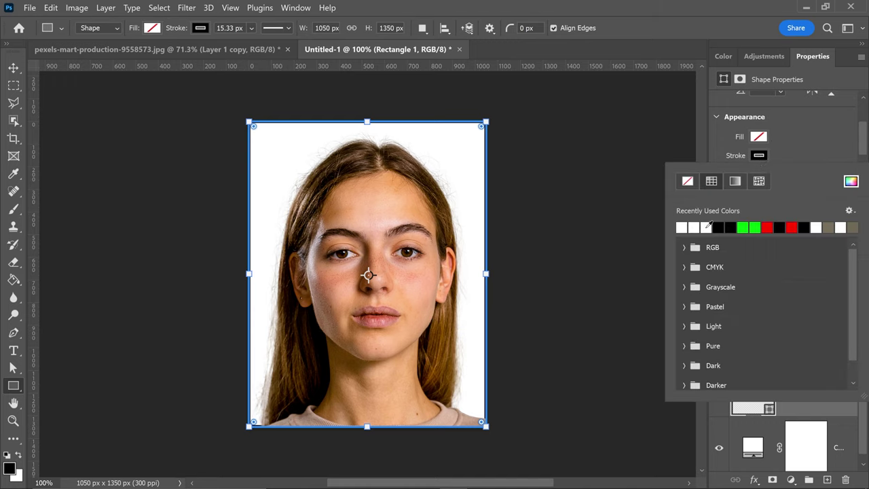
pyautogui.click(707, 227)
pyautogui.click(780, 158)
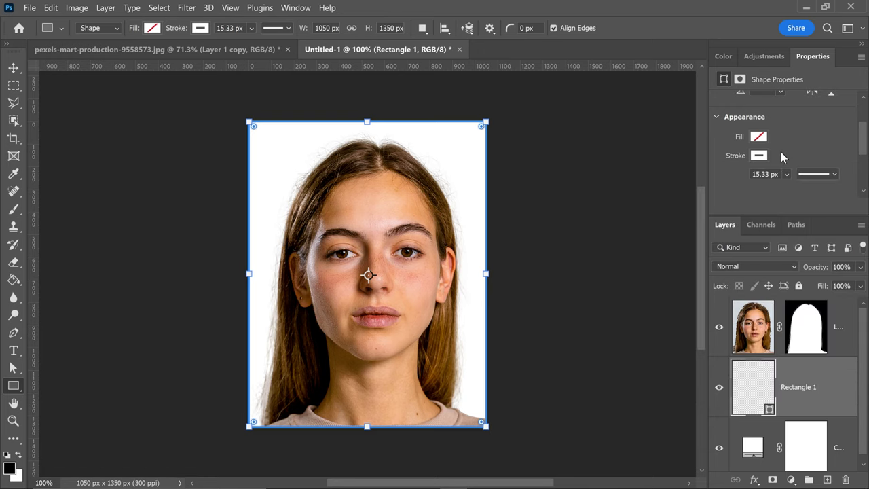
pyautogui.click(786, 174)
pyautogui.moveTo(802, 189); pyautogui.dragTo(807, 191)
pyautogui.moveTo(814, 372)
pyautogui.mouseDown()
pyautogui.moveTo(820, 314)
pyautogui.moveTo(792, 331)
pyautogui.mouseUp()
pyautogui.click(14, 67)
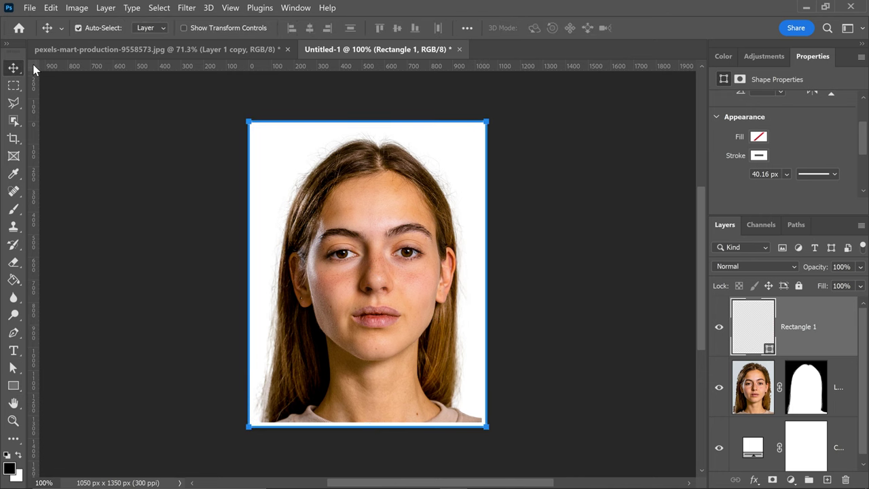
# Define the bordered passport photo as a pattern named "photo".
pyautogui.click(52, 8)
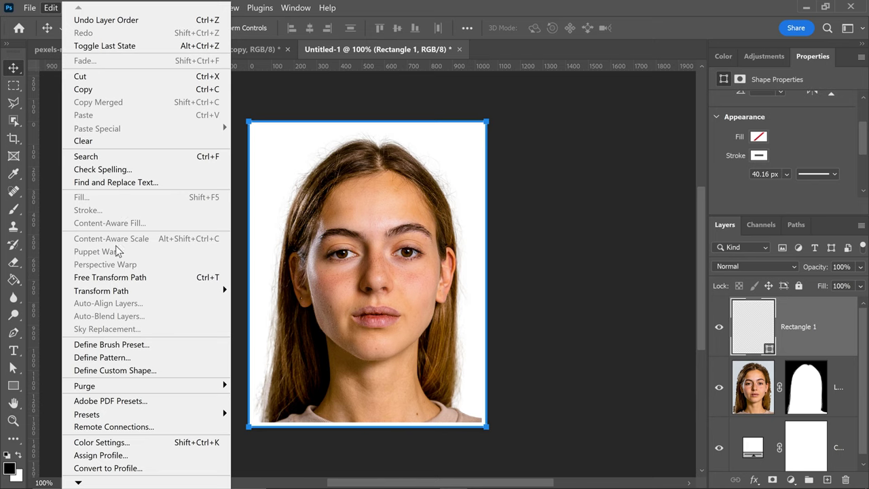
pyautogui.click(104, 357)
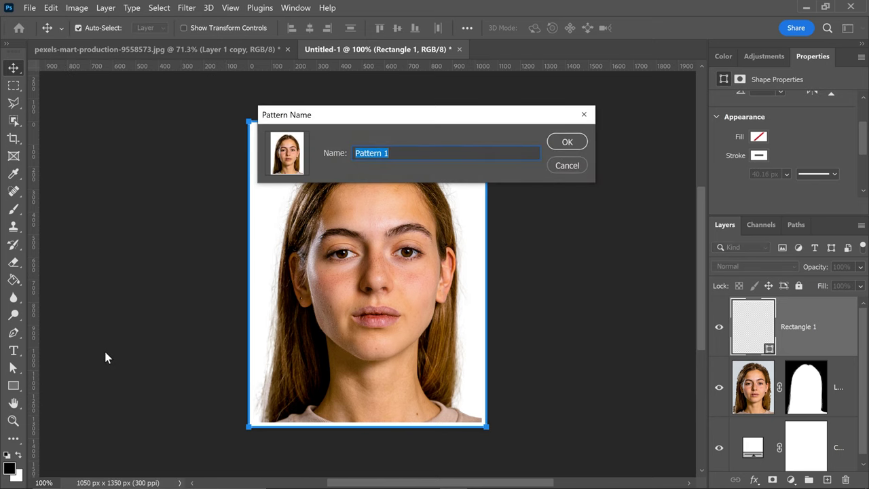
pyautogui.write('photo')
pyautogui.click(563, 144)
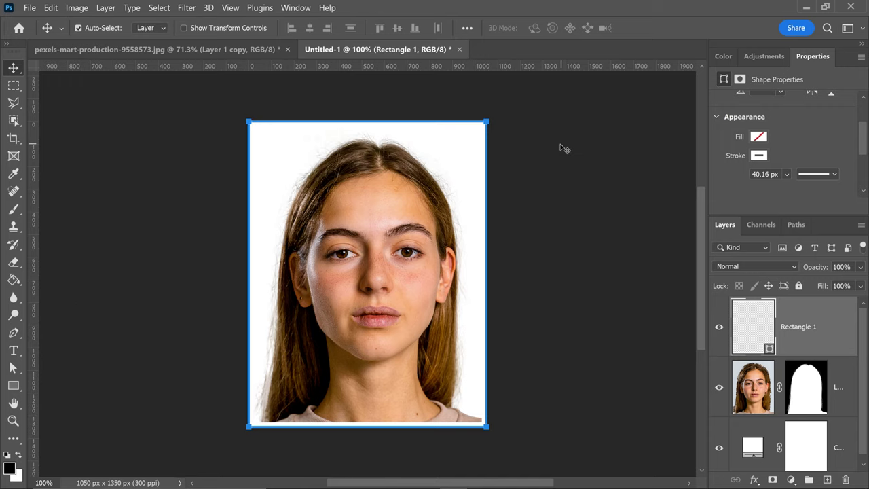
# Create a new document in pixels: width 1200, height 800, resolution 200 ppi.
pyautogui.click(32, 9)
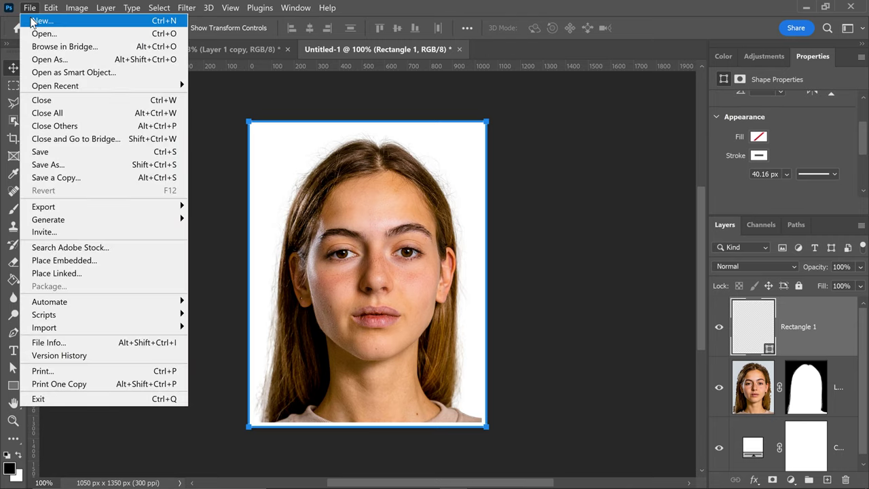
pyautogui.click(32, 21)
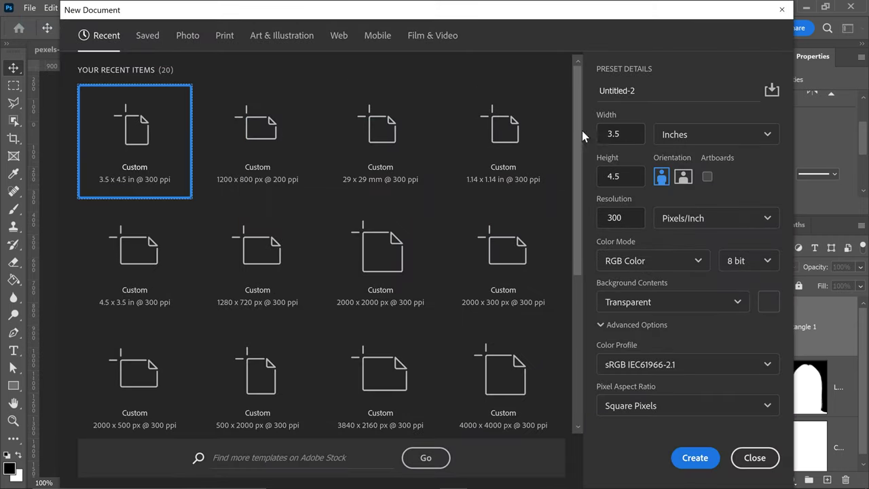
pyautogui.click(670, 136)
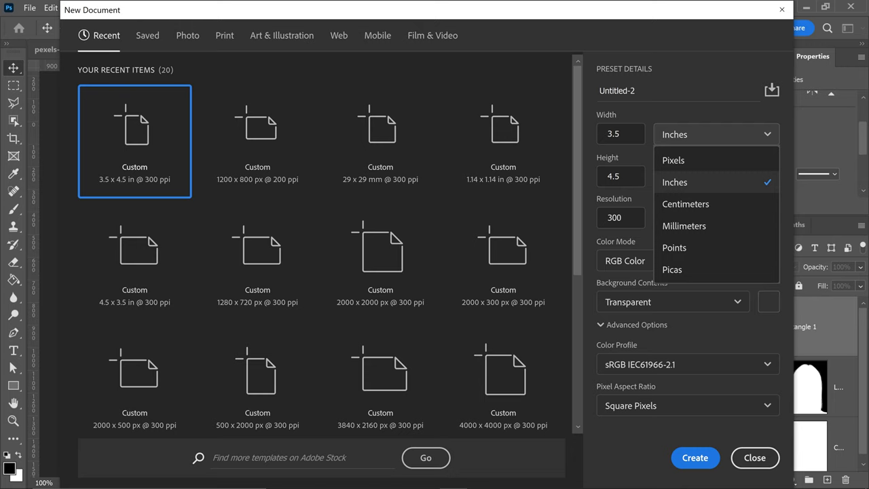
pyautogui.click(701, 161)
pyautogui.write('12')
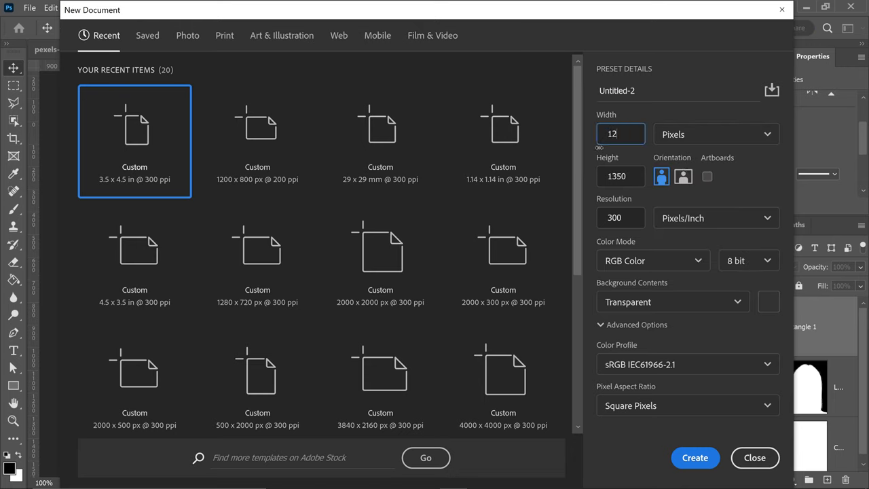
pyautogui.write('00')
pyautogui.press('Tab')
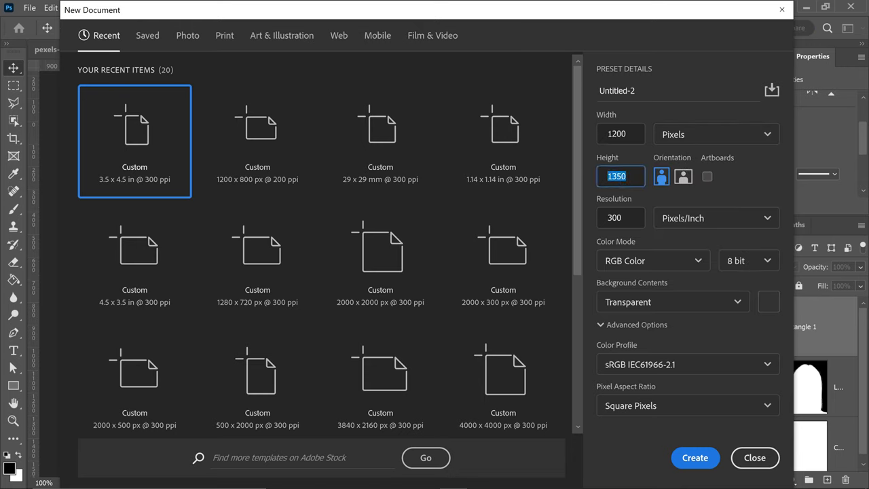
pyautogui.write('800')
pyautogui.press('Tab')
pyautogui.write('200')
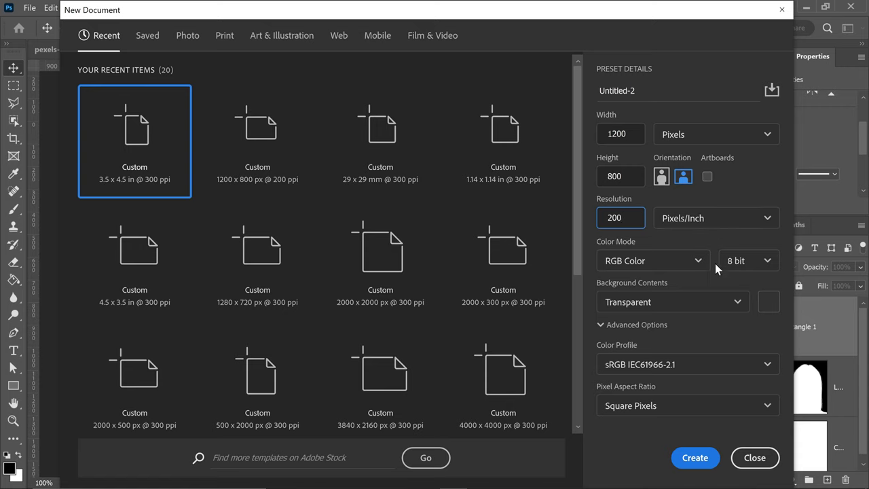
pyautogui.click(711, 455)
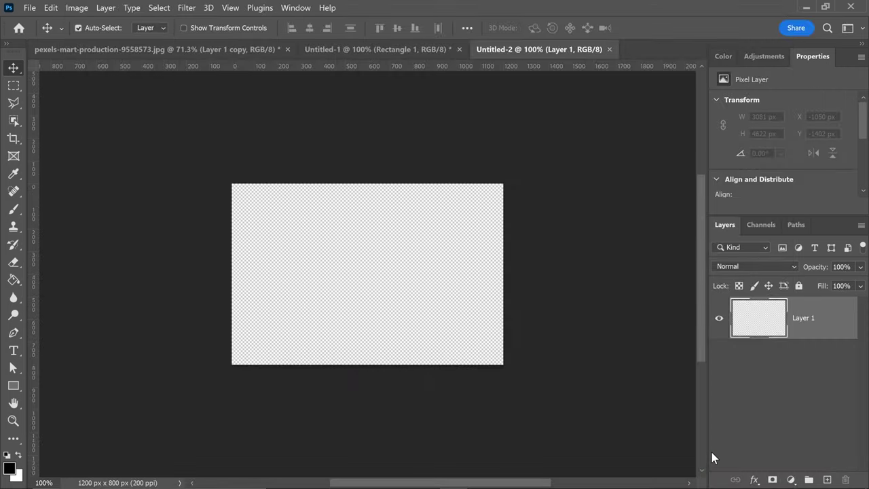
# Add a Pattern Fill layer using the passport photo pattern at 29% scale, snapped to origin.
pyautogui.click(790, 479)
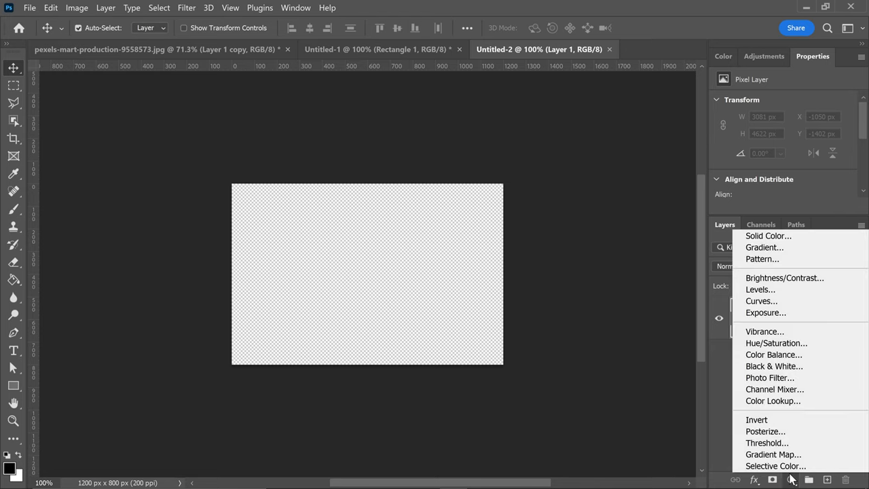
pyautogui.click(760, 259)
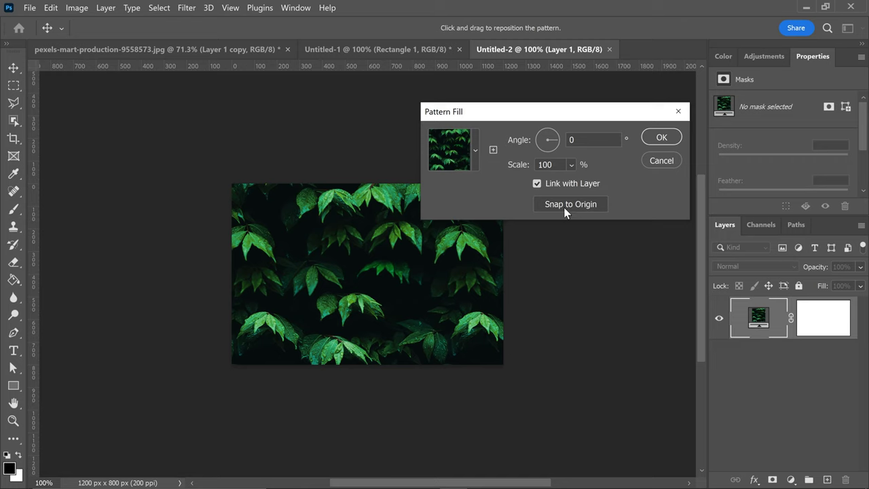
pyautogui.click(475, 147)
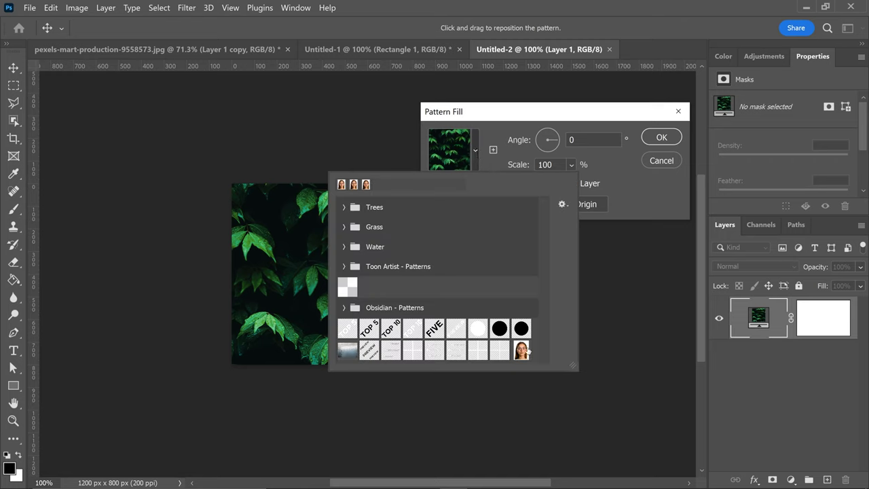
pyautogui.click(521, 350)
pyautogui.click(571, 157)
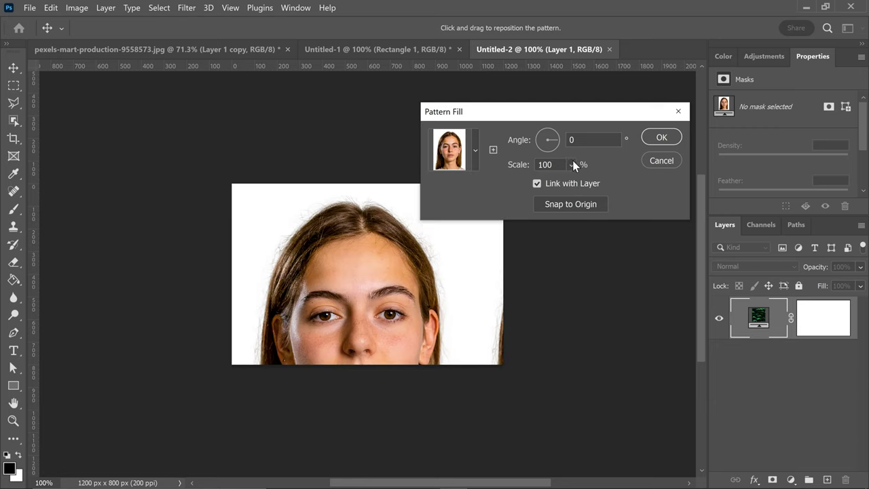
pyautogui.moveTo(572, 163); pyautogui.dragTo(577, 178)
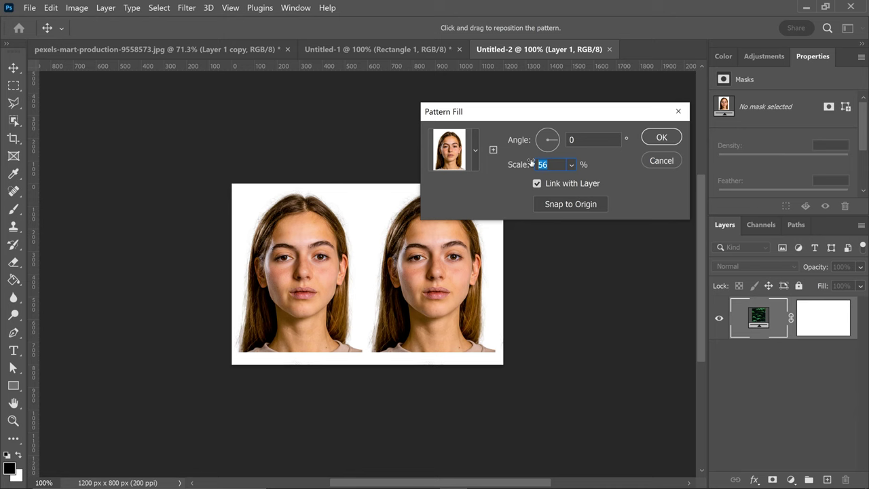
pyautogui.write('2')
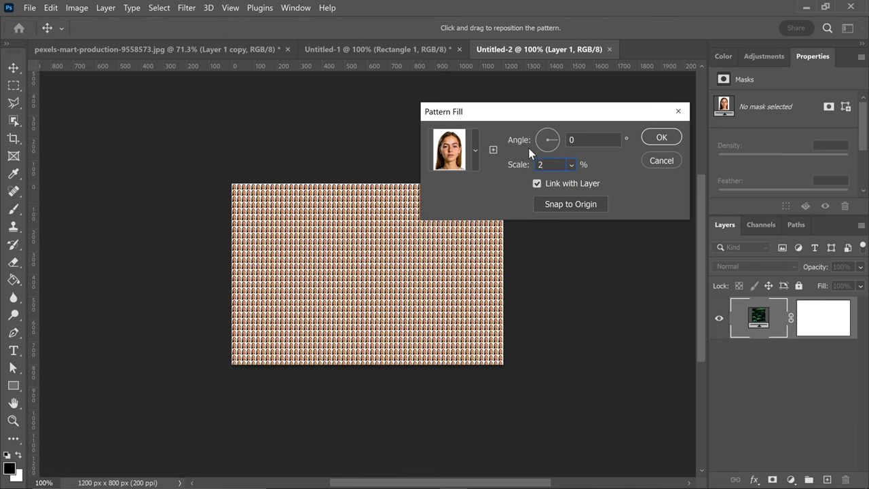
pyautogui.write('9')
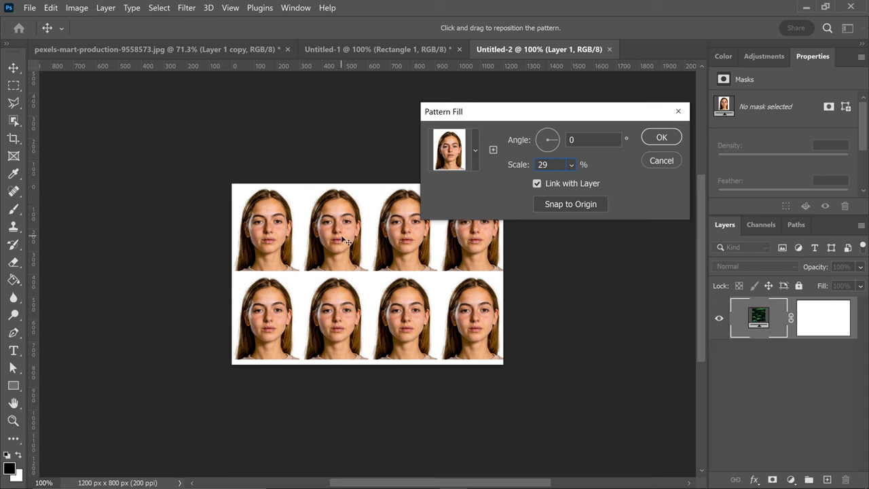
pyautogui.moveTo(343, 243); pyautogui.dragTo(345, 242)
pyautogui.click(570, 204)
pyautogui.click(660, 138)
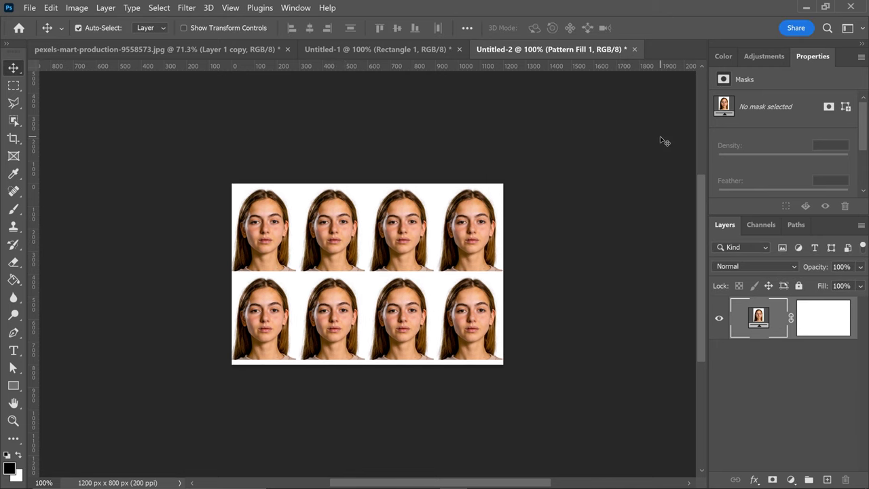